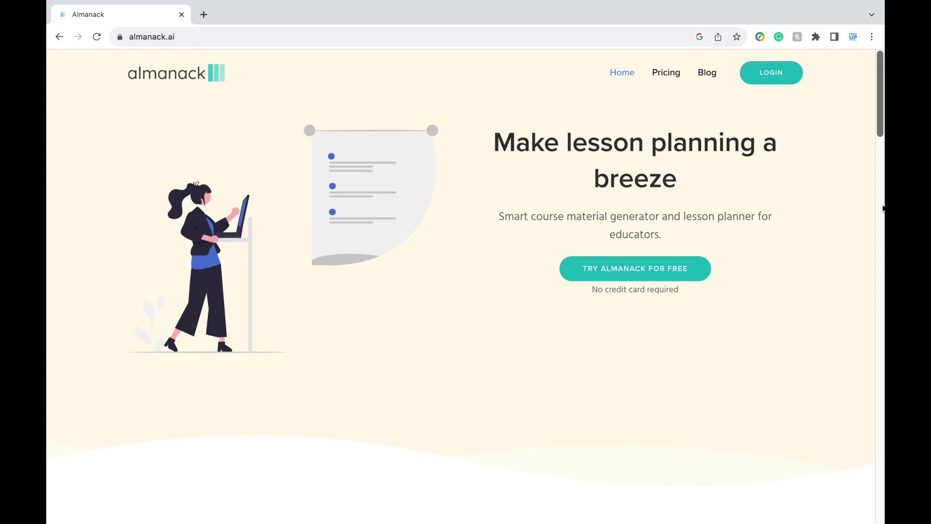
- Sign in to Almanack from its landing page
scroll(883, 208, "down", 8)
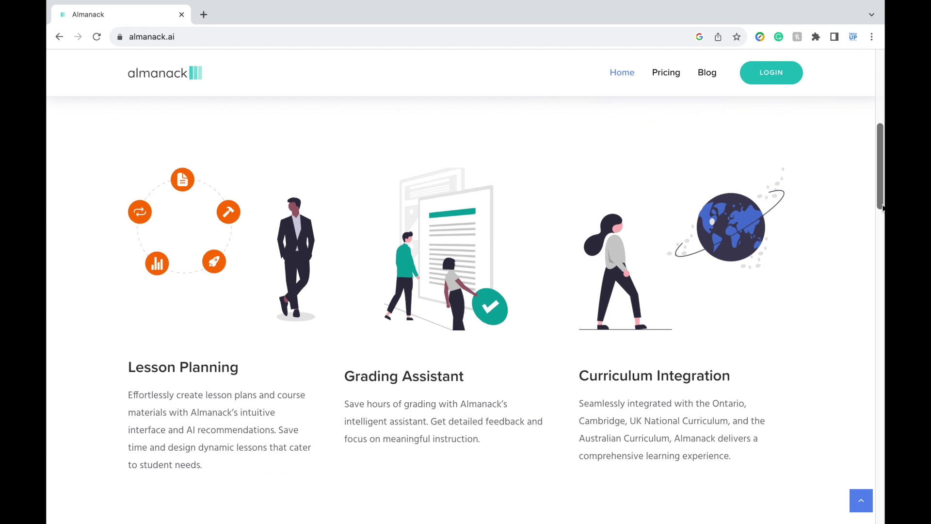
scroll(883, 208, "down", 8)
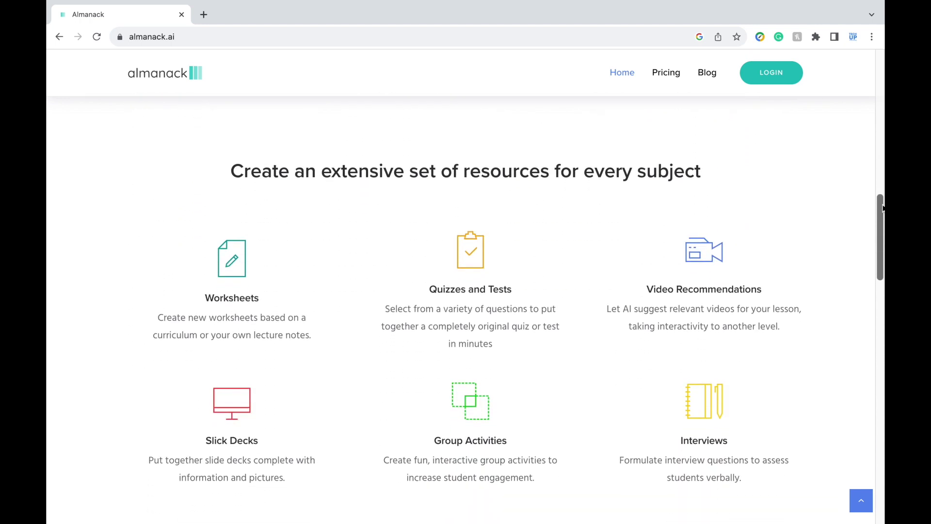
scroll(882, 209, "down", 10)
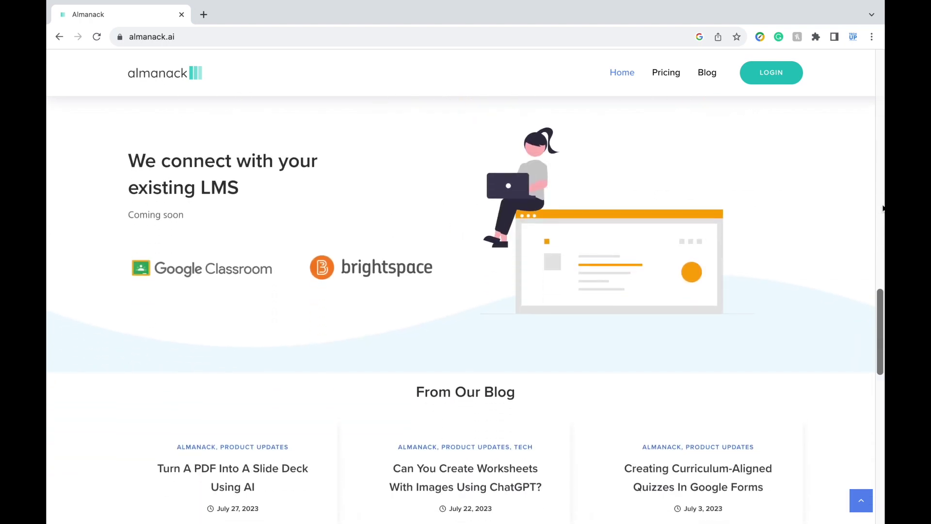
scroll(882, 208, "up", 20)
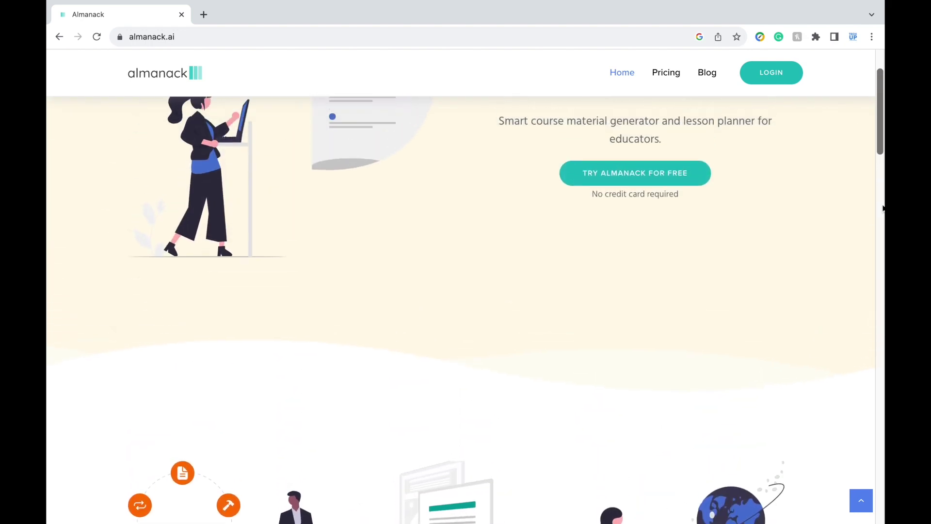
scroll(883, 208, "up", 3)
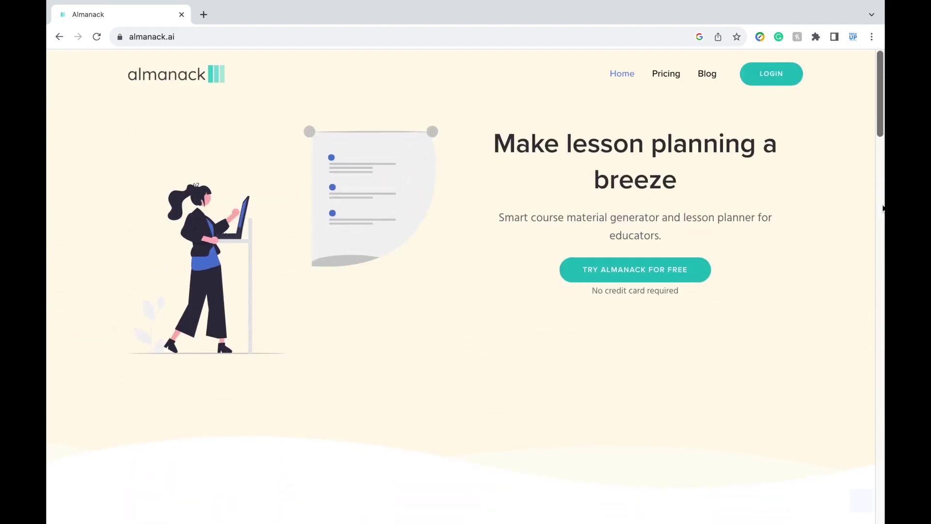
left_click(775, 76)
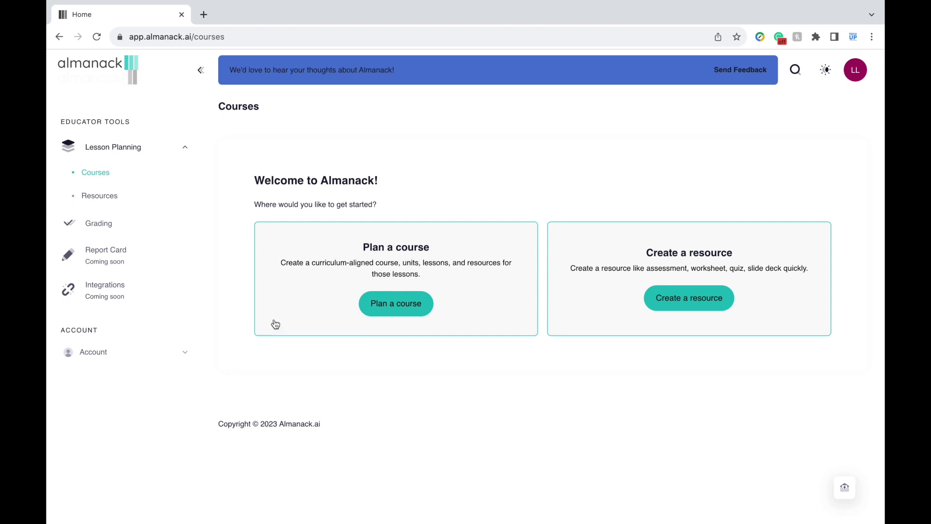
- Plan a course from the Cambridge Curriculum's Chemistry O level (5070), save it, and open it
left_click(384, 315)
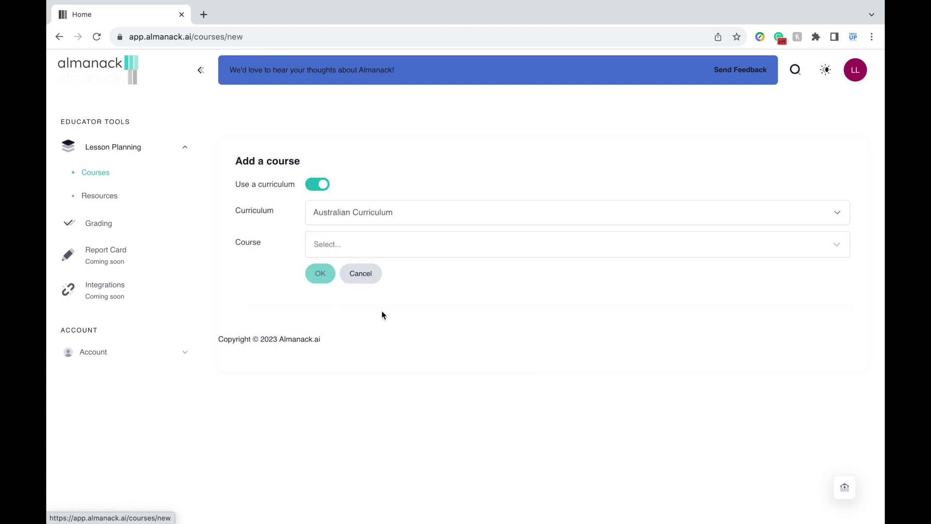
left_click(323, 183)
left_click(318, 184)
left_click(327, 212)
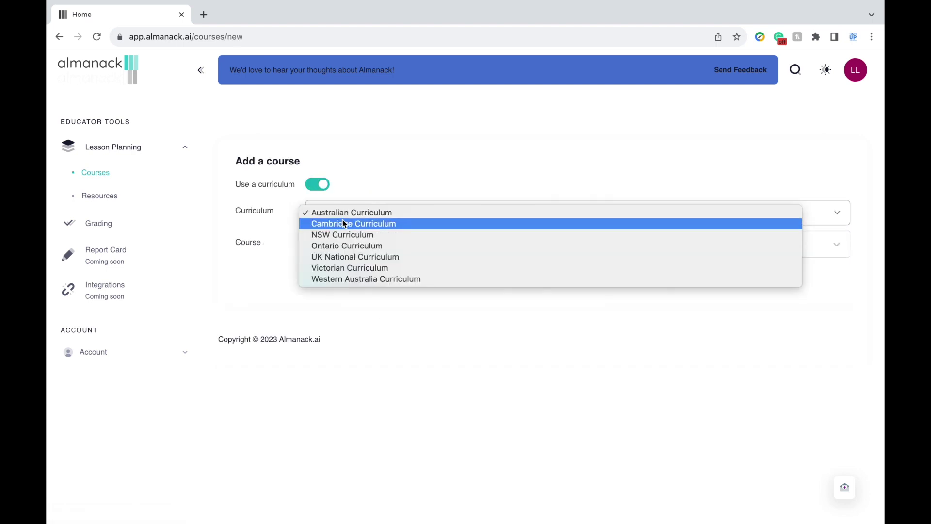
left_click(343, 223)
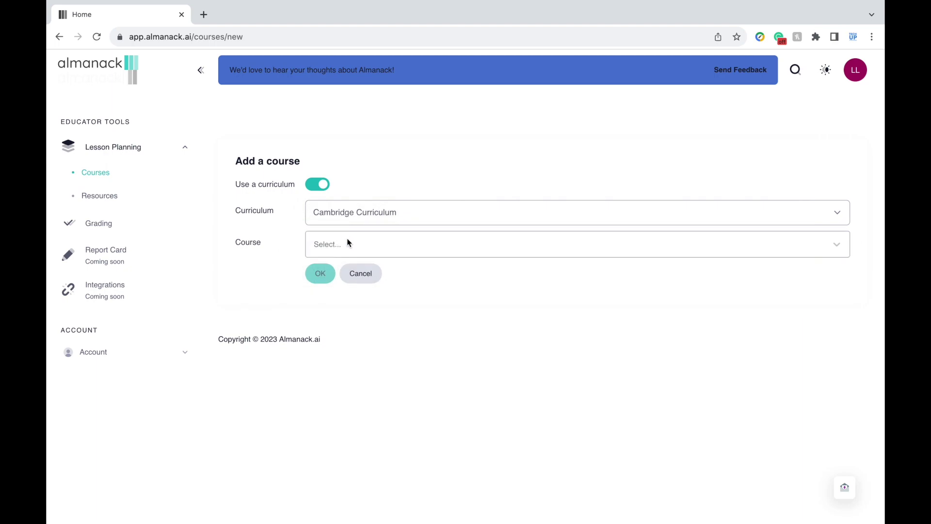
left_click(348, 243)
scroll(471, 388, "down", 15)
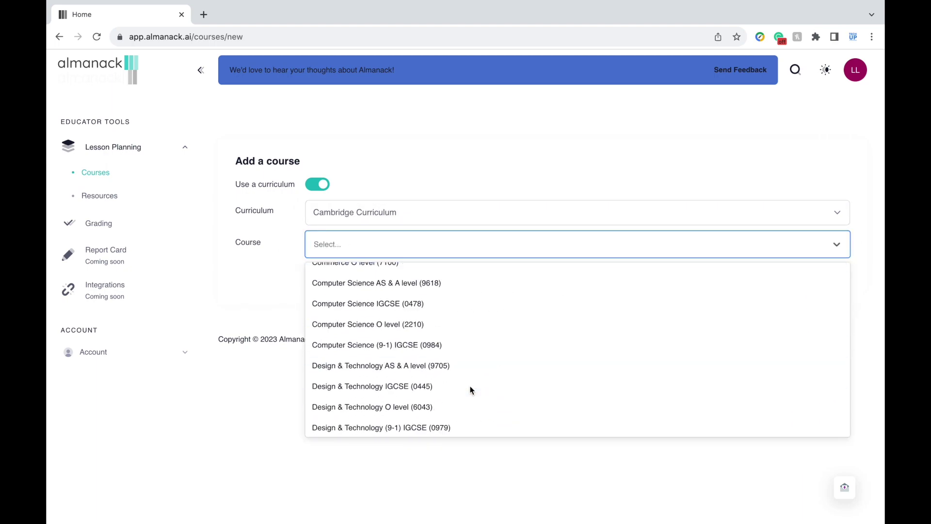
scroll(470, 389, "down", 20)
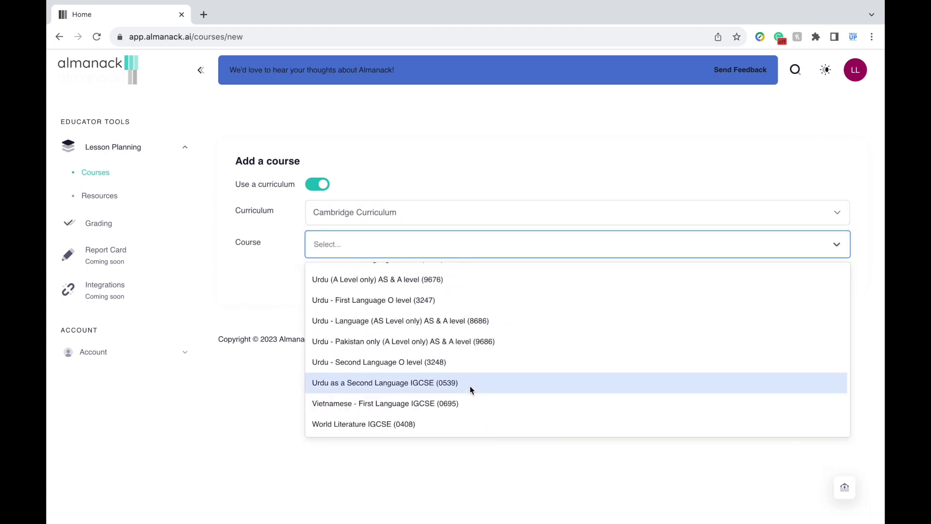
type("C")
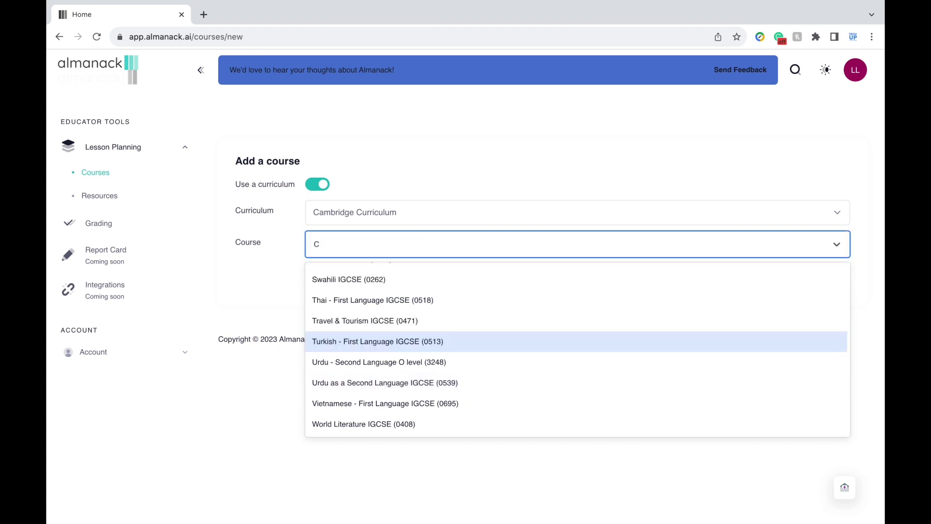
type("hemi")
left_click(383, 317)
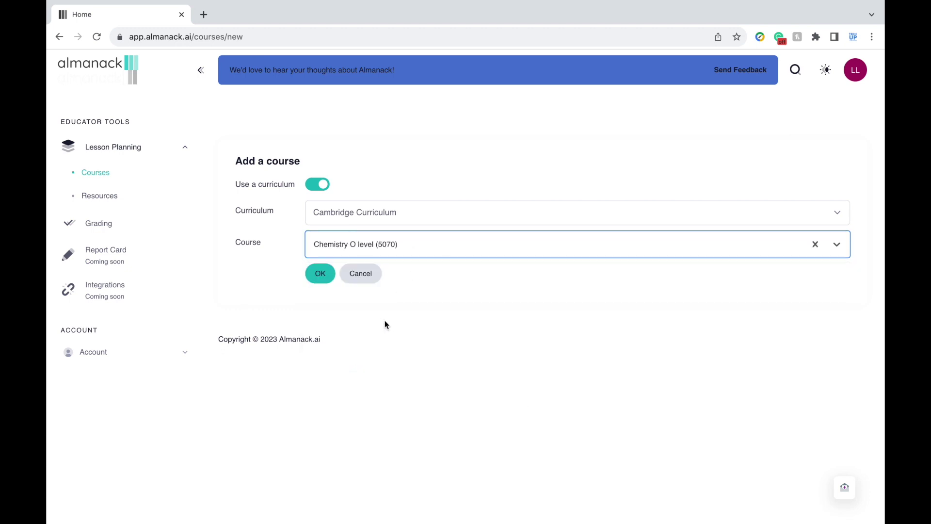
left_click(319, 274)
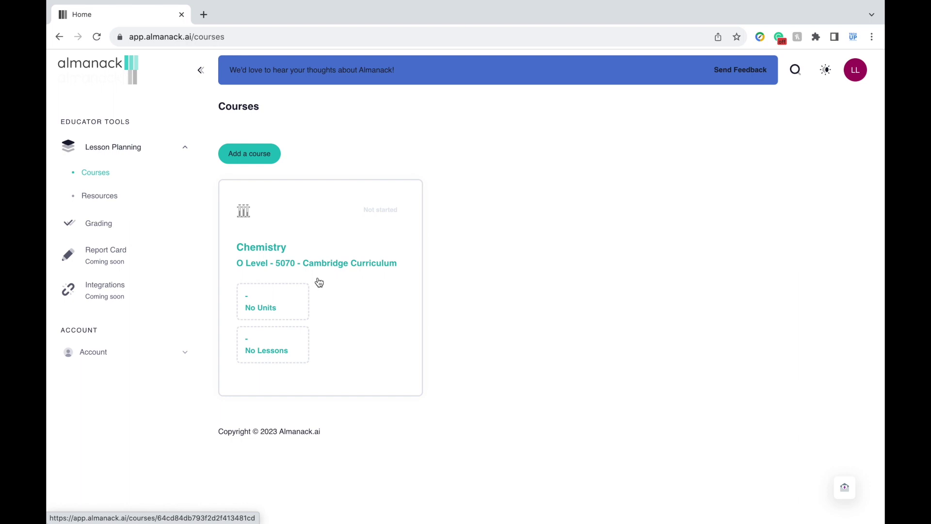
left_click(320, 282)
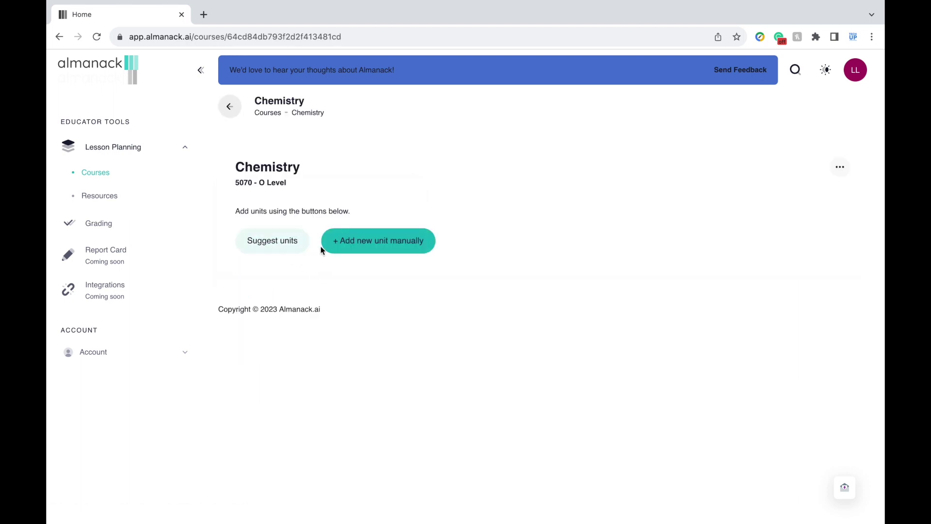
- Have AI suggest units for the Chemistry course
left_click(287, 243)
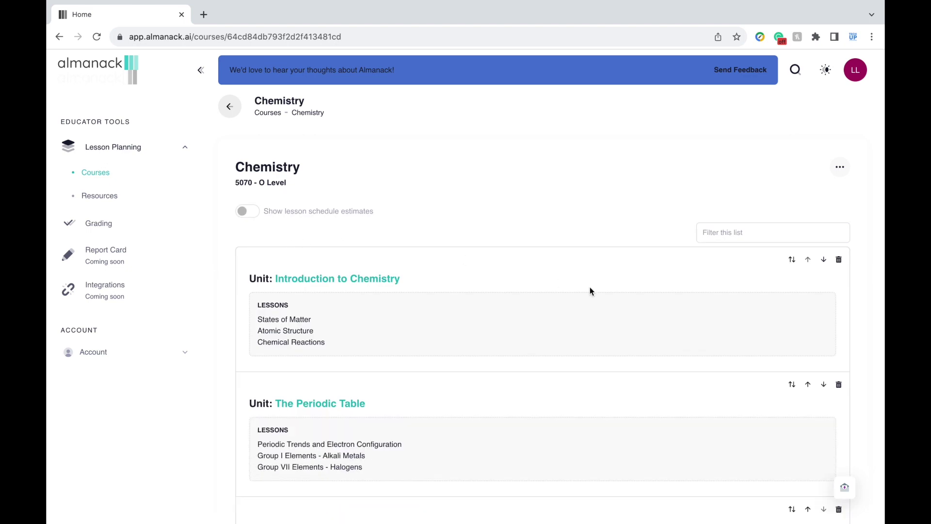
scroll(870, 332, "down", 5)
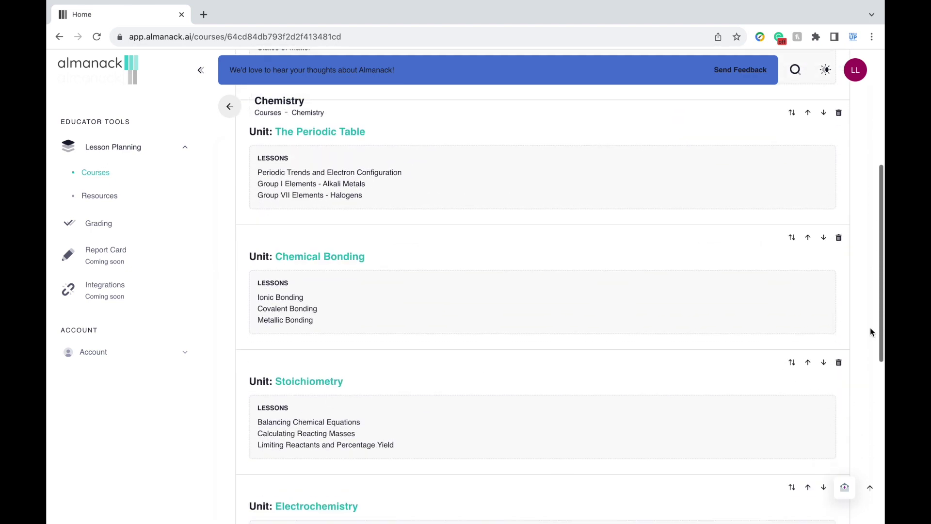
scroll(870, 331, "down", 4)
scroll(871, 332, "down", 4)
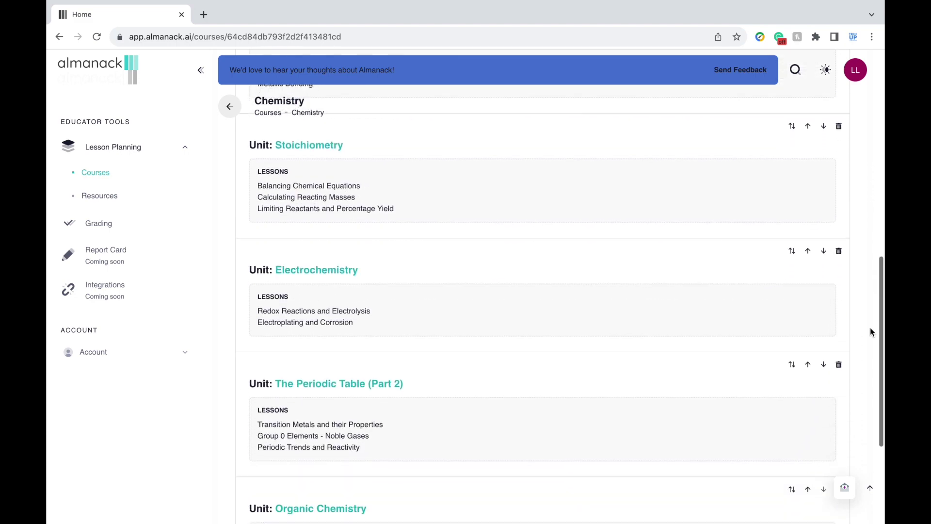
scroll(863, 330, "up", 2)
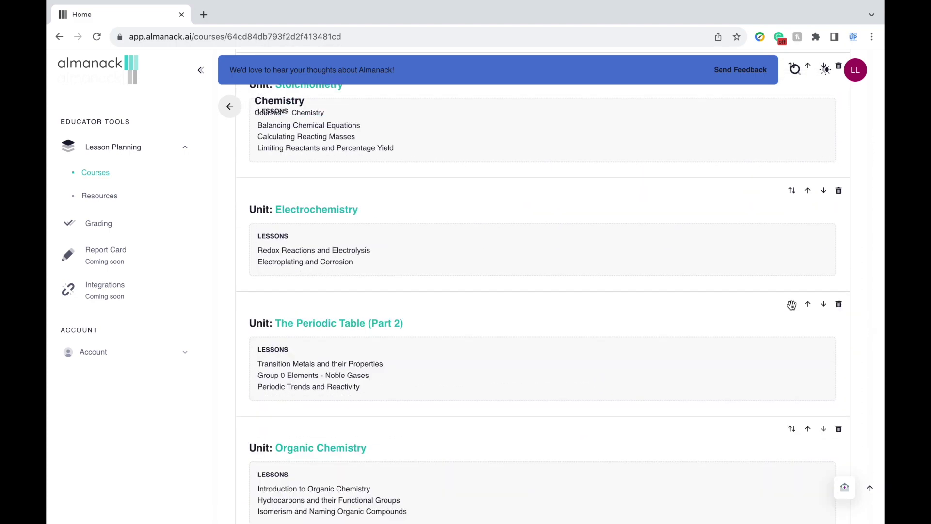
- Move The Periodic Table (Part 2) below The Periodic Table, then open Introduction to Chemistry
left_click_drag(790, 304, 798, 325)
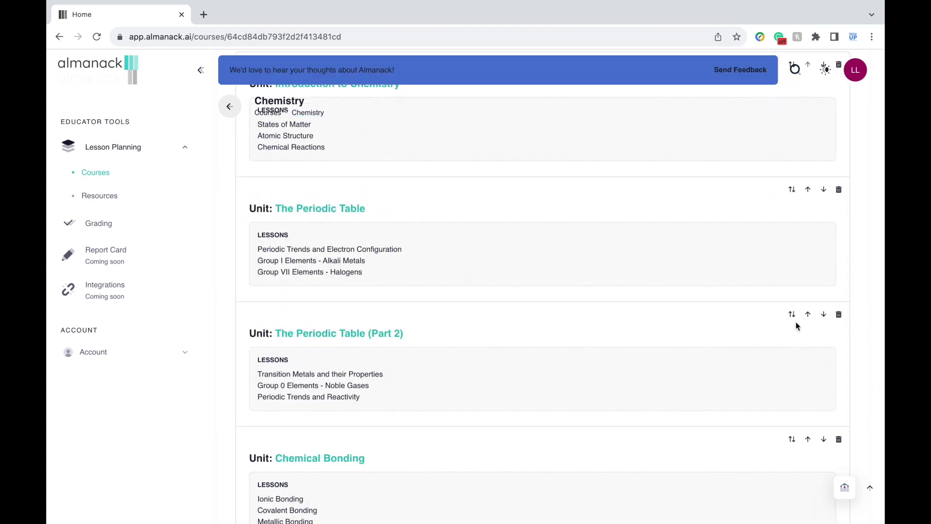
left_click(838, 199)
left_click(566, 104)
scroll(569, 274, "up", 20)
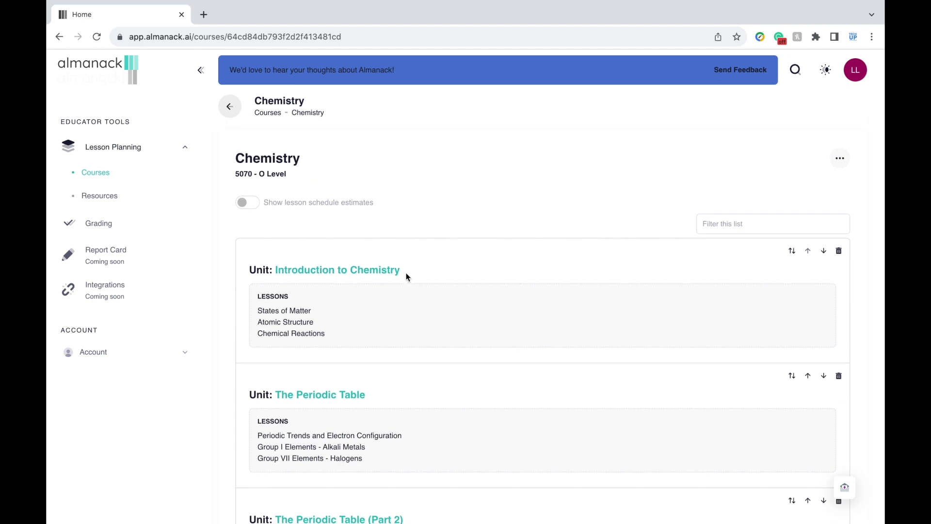
left_click(390, 271)
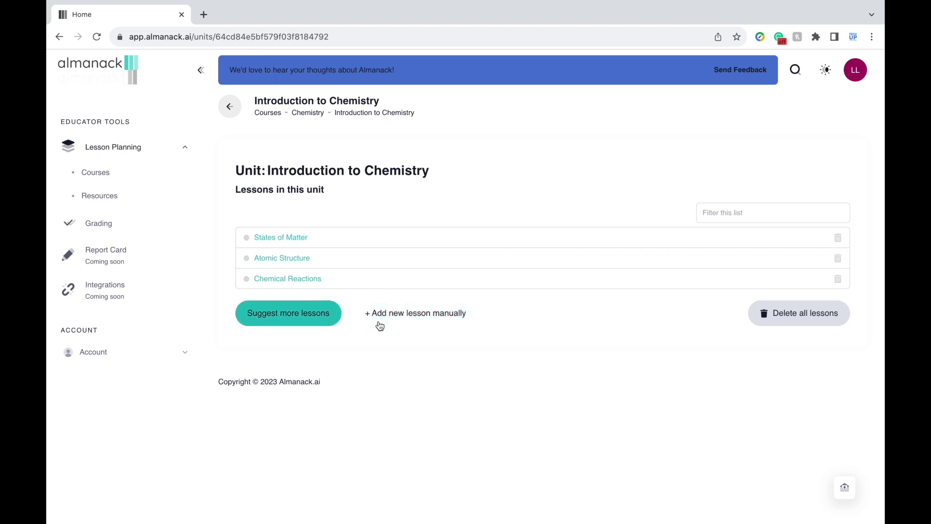
- Give States of Matter the outcome 'Describe the differences in density for solids, liquids, and gases.'
left_click(291, 238)
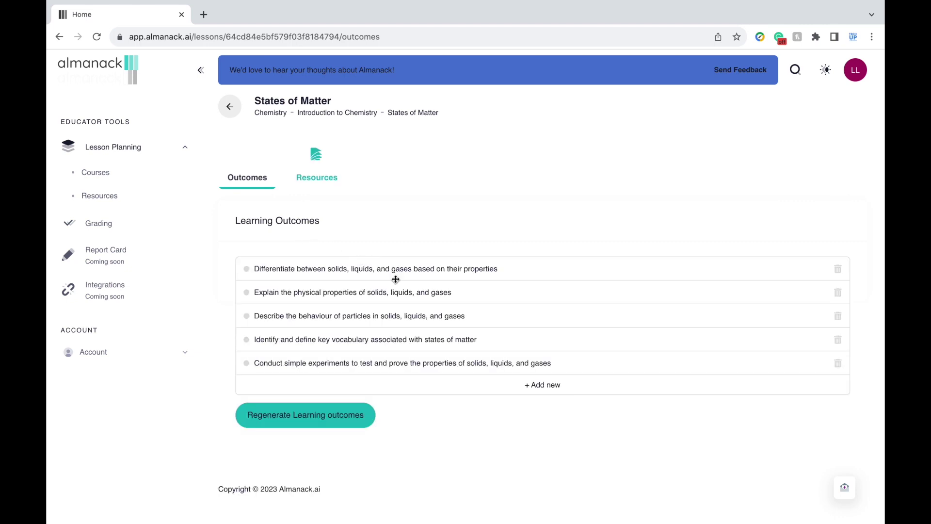
left_click(539, 385)
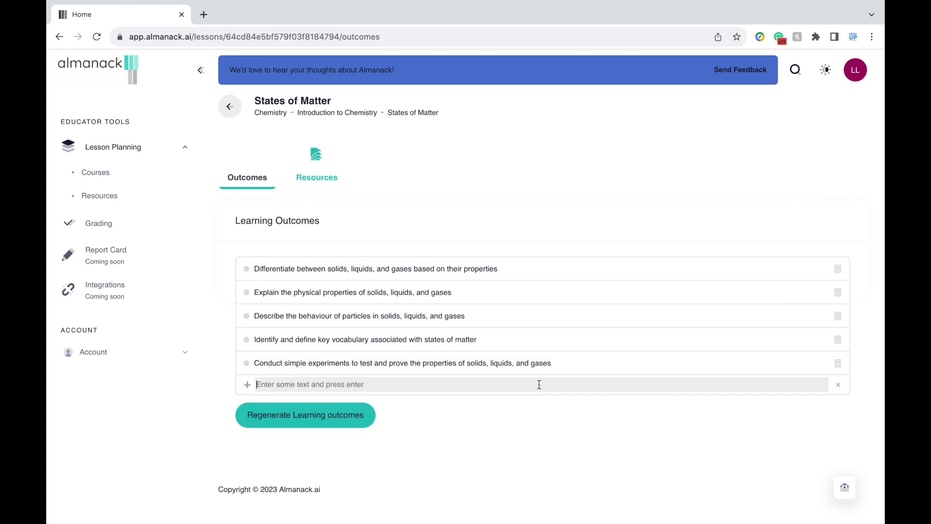
type("Describe the differences in density for solids, liquids, and gases.")
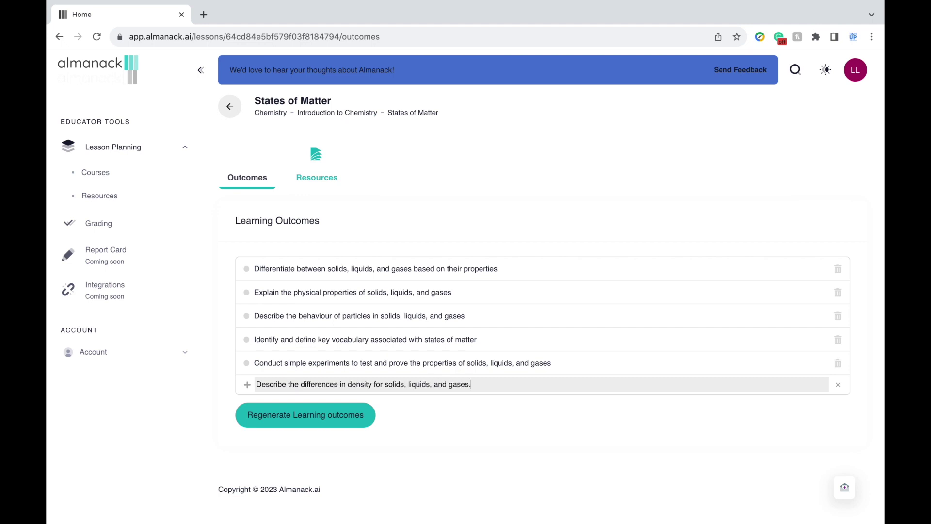
key("Return")
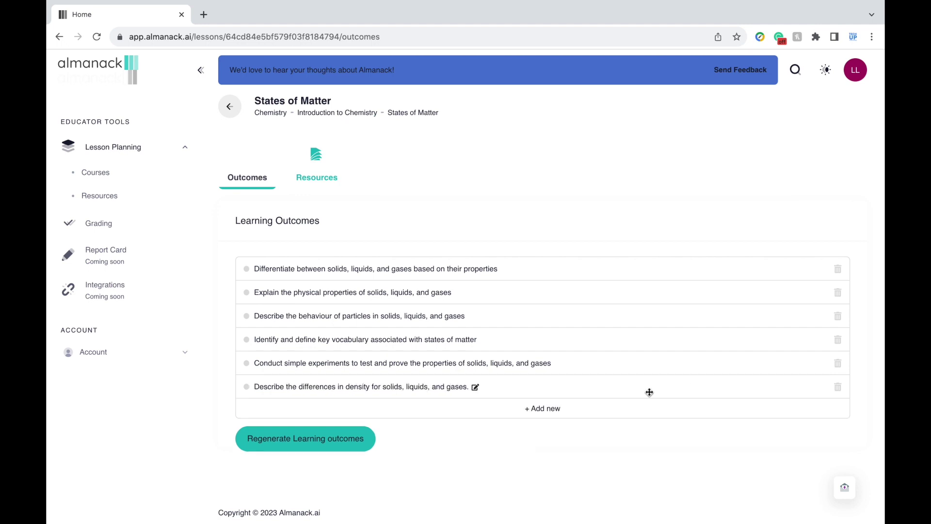
left_click(332, 180)
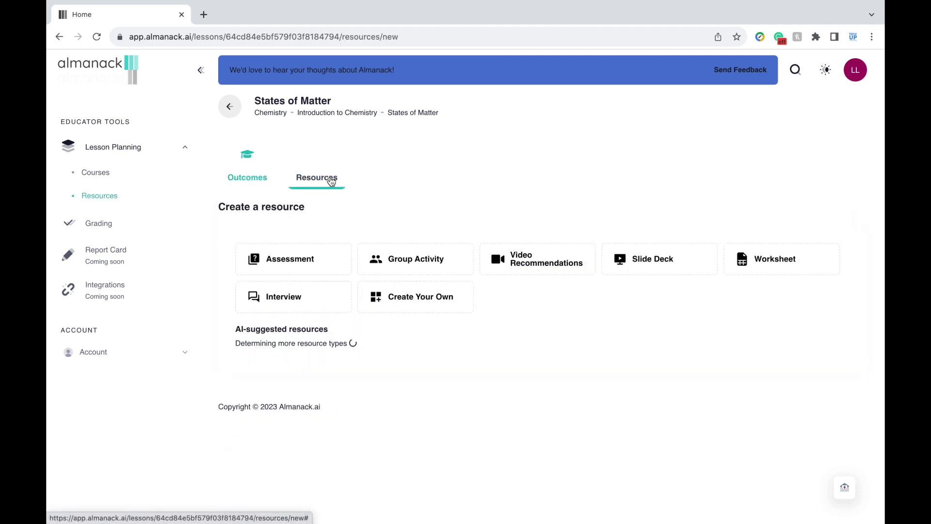
- Pick experiment instructions from the lesson's suggested resource types
scroll(859, 285, "down", 1)
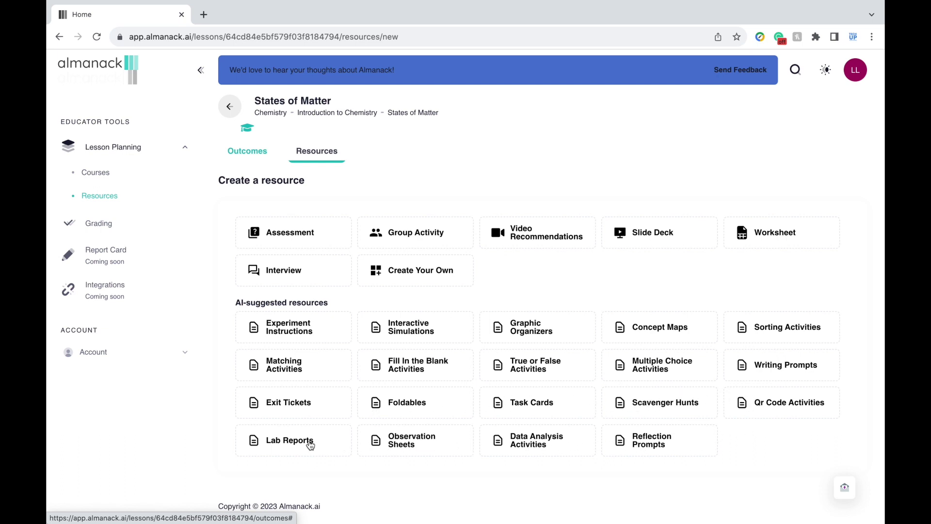
left_click(326, 334)
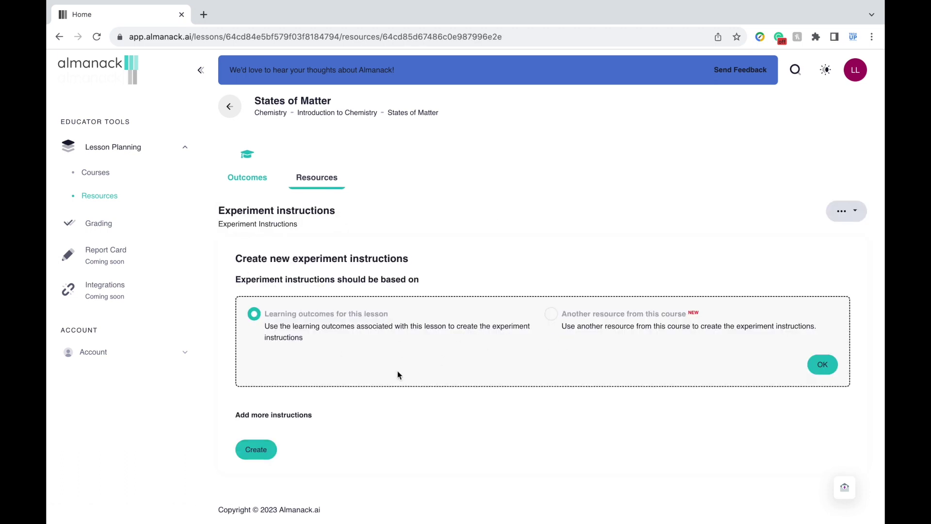
- Request experiment instructions with the prompt 'Create lab on the differences of solids, liquids, and gases'
left_click(299, 416)
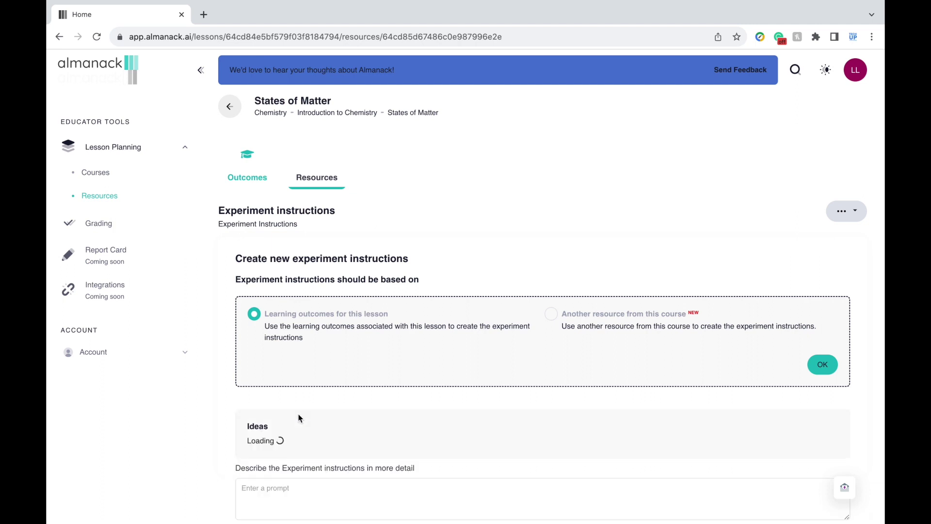
scroll(303, 482, "down", 2)
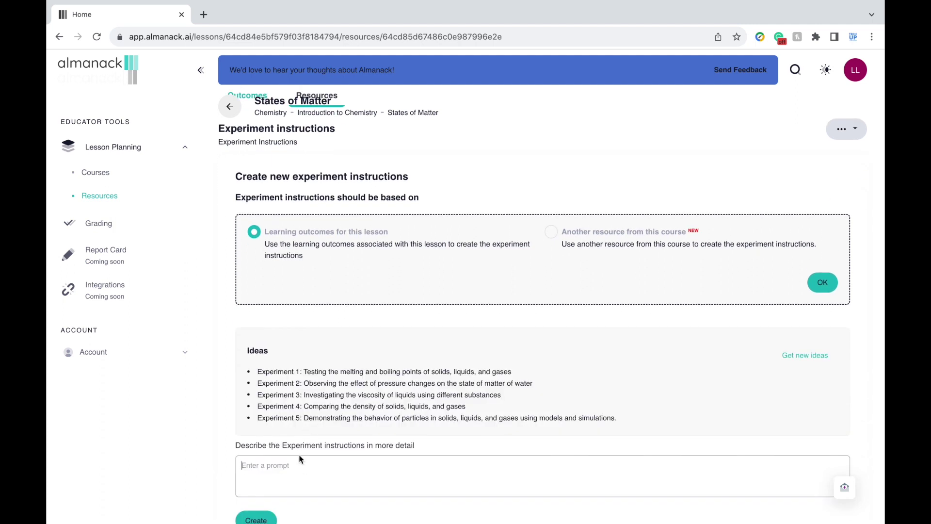
type("Cre")
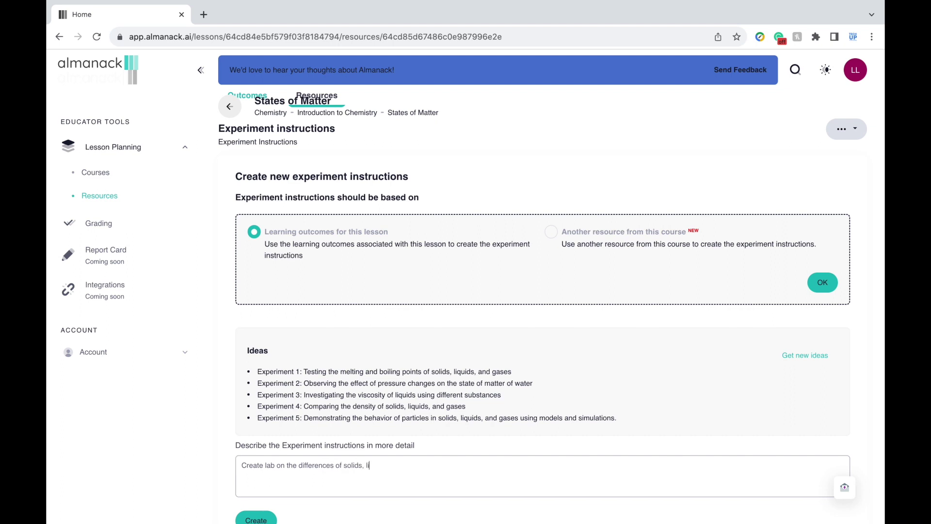
scroll(248, 458, "down", 1)
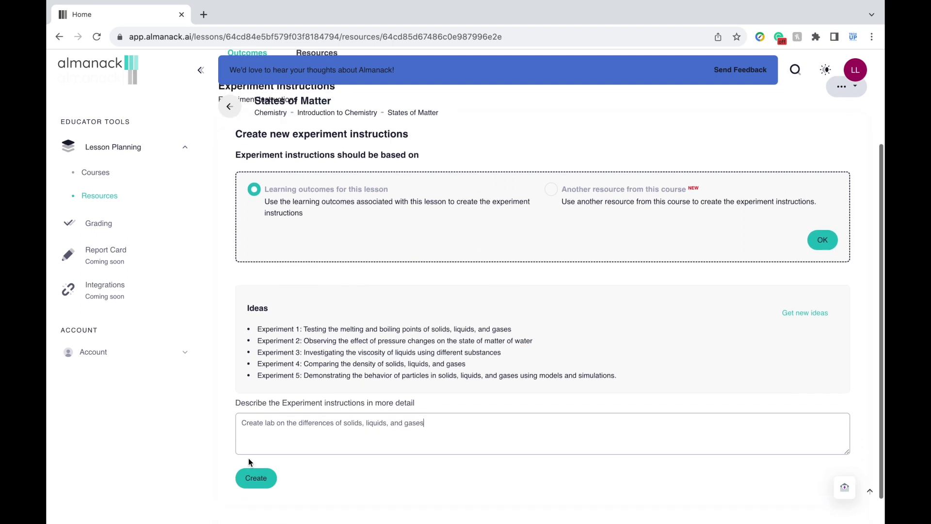
left_click(253, 477)
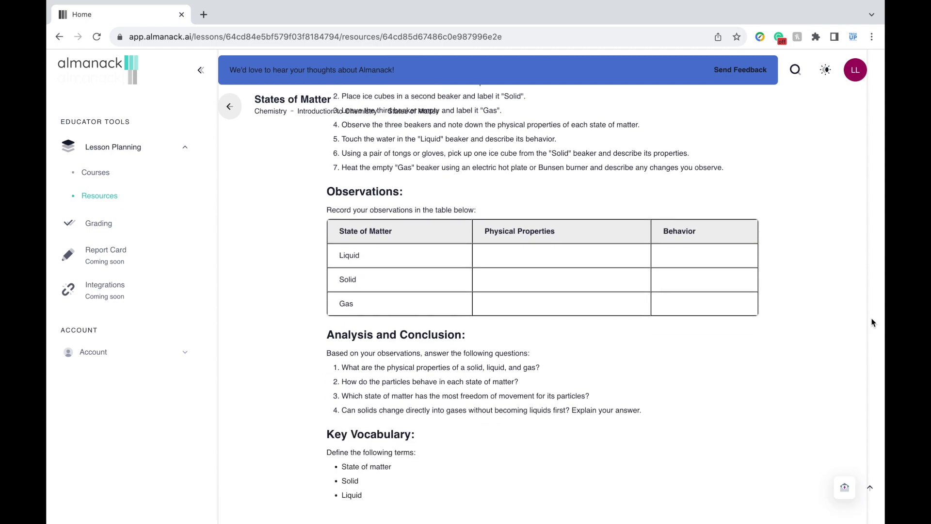
- Review the generated lab's objectives, materials, procedure, observations table and vocabulary
scroll(823, 307, "up", 3)
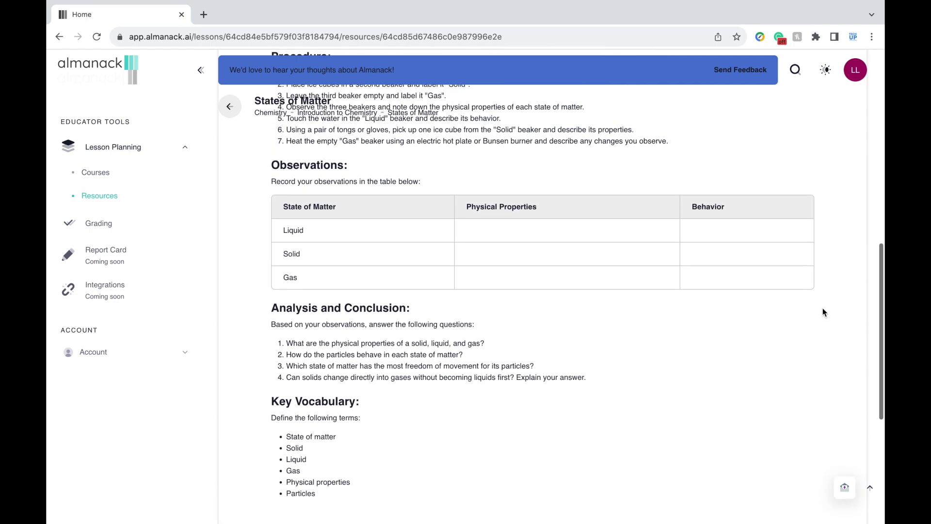
scroll(823, 308, "up", 8)
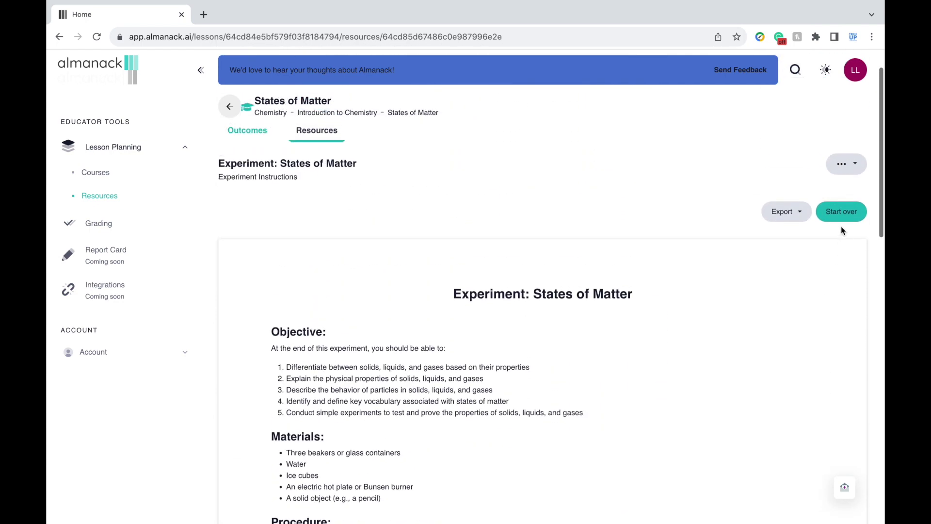
scroll(857, 285, "down", 10)
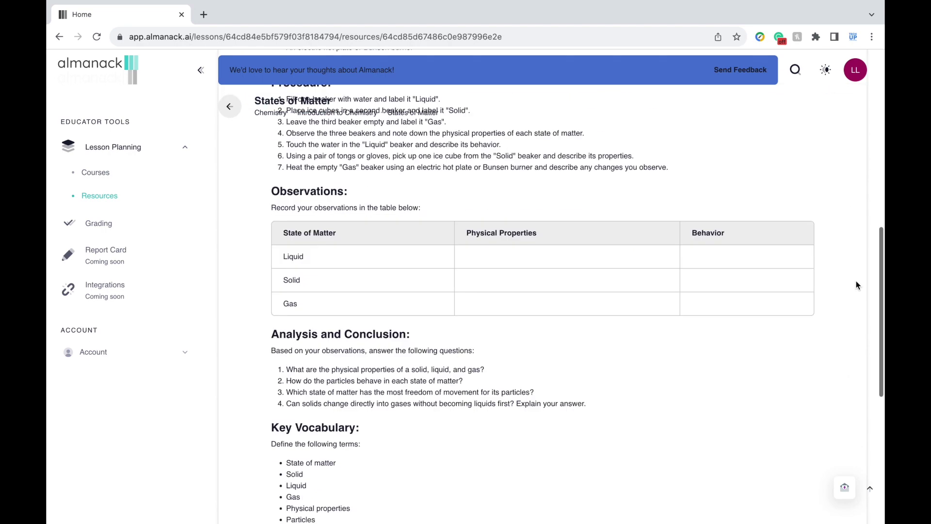
- Export the States of Matter experiment as a PDF
scroll(857, 286, "down", 2)
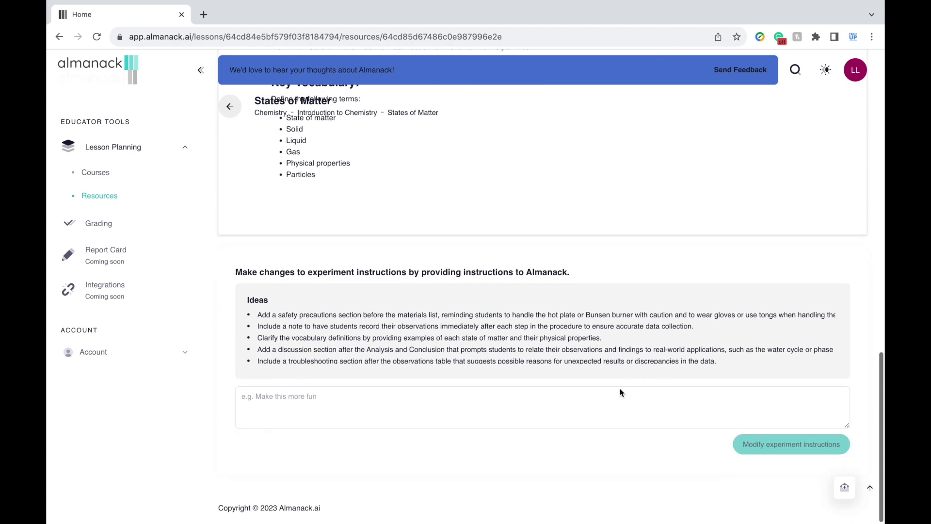
left_click(602, 403)
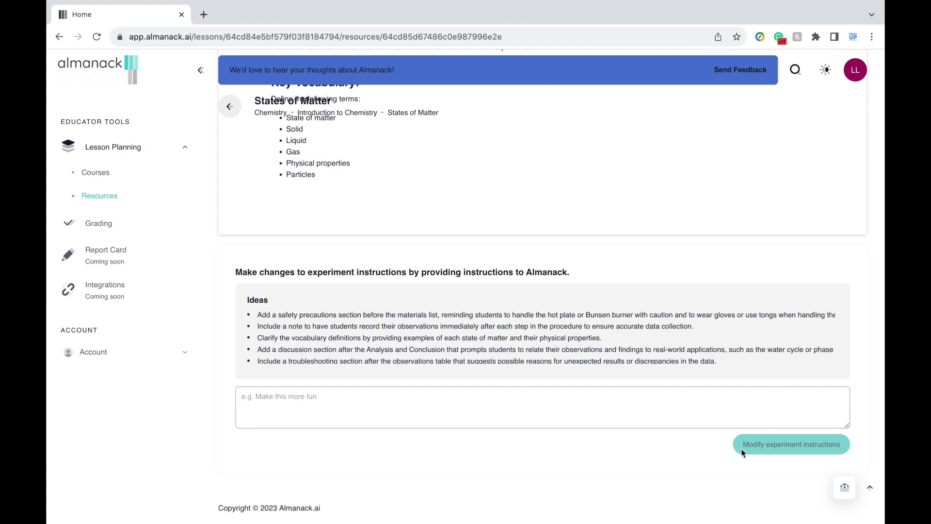
scroll(737, 444, "up", 12)
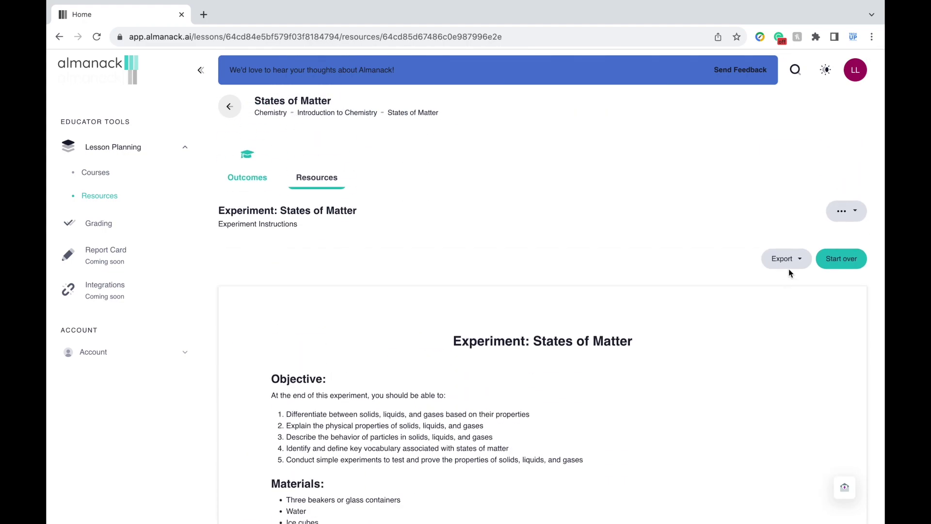
scroll(788, 270, "down", 1)
left_click(795, 196)
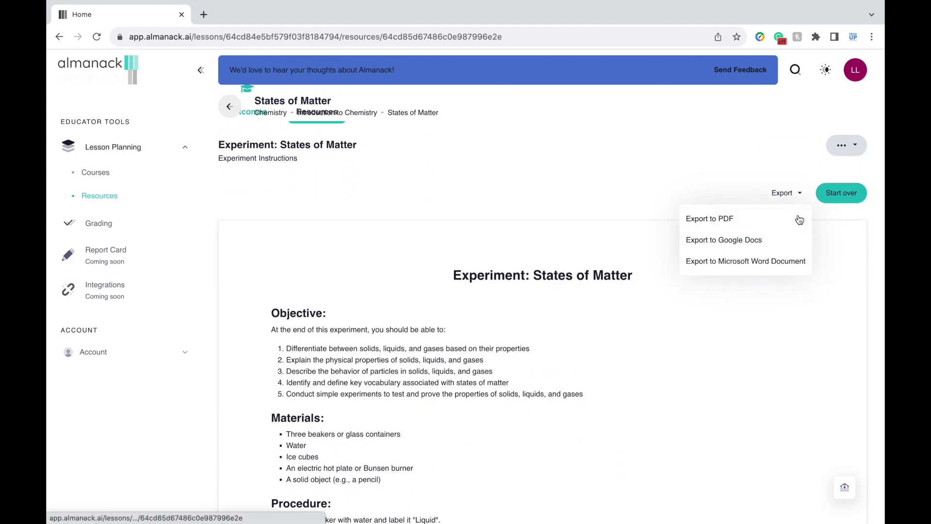
left_click(800, 219)
- Export it as a Word document and add 'closely packed' beside Solid
scroll(758, 443, "down", 4)
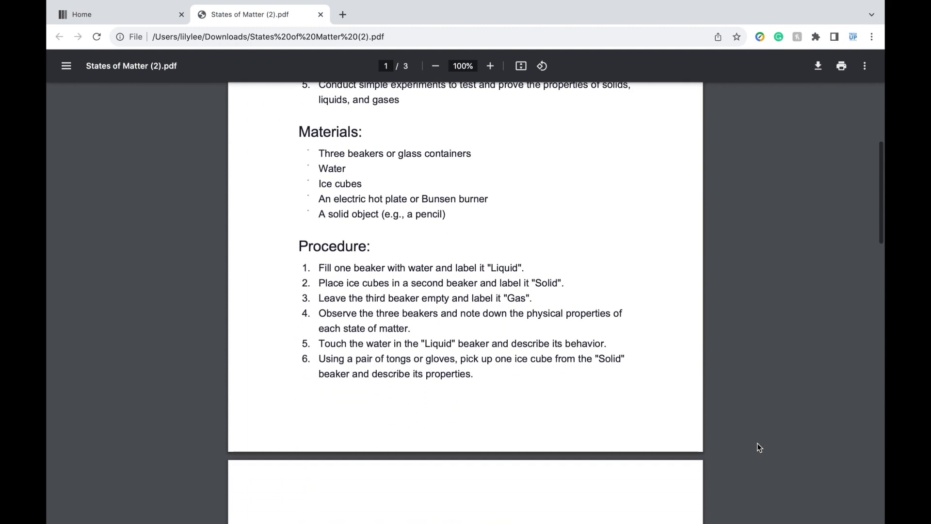
scroll(758, 444, "down", 8)
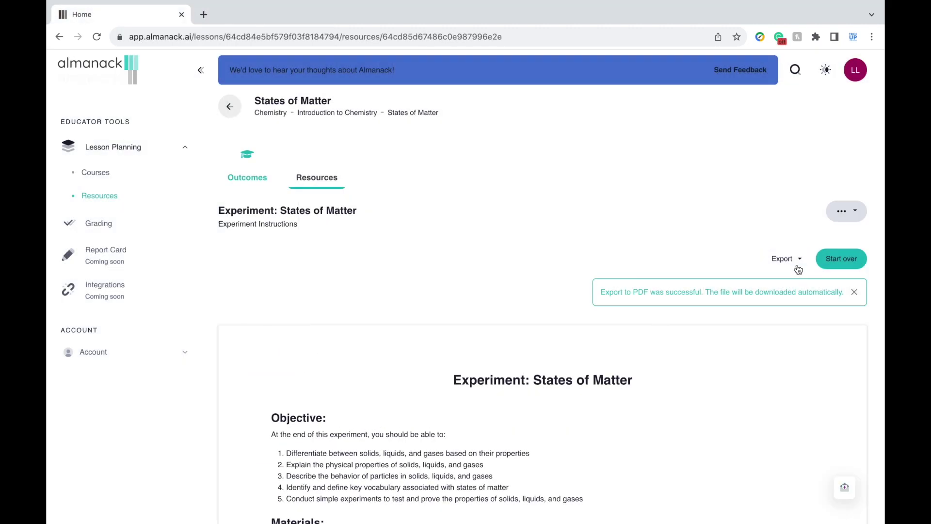
left_click(798, 269)
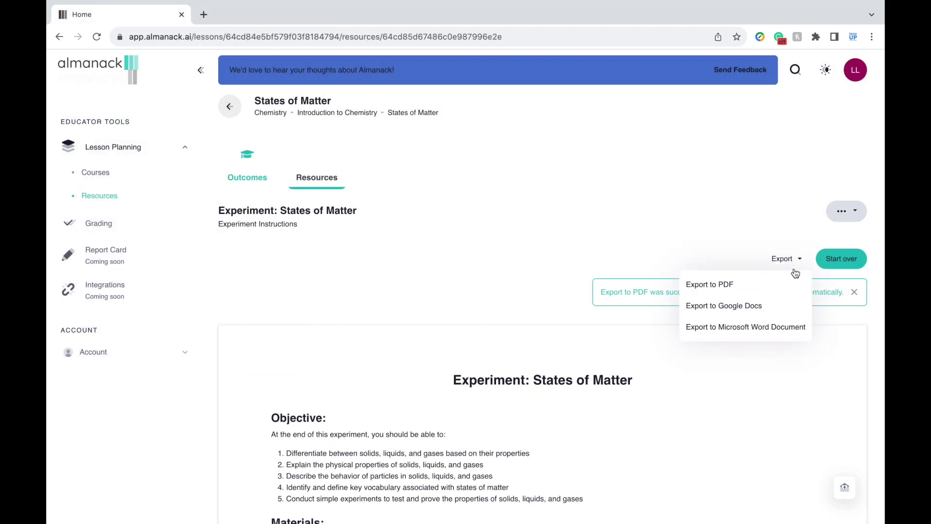
left_click(794, 326)
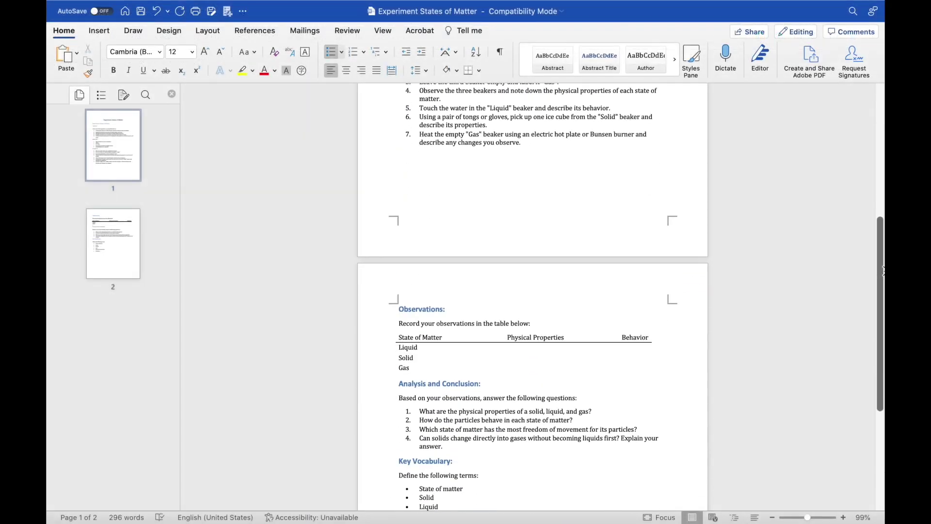
scroll(503, 344, "down", 5)
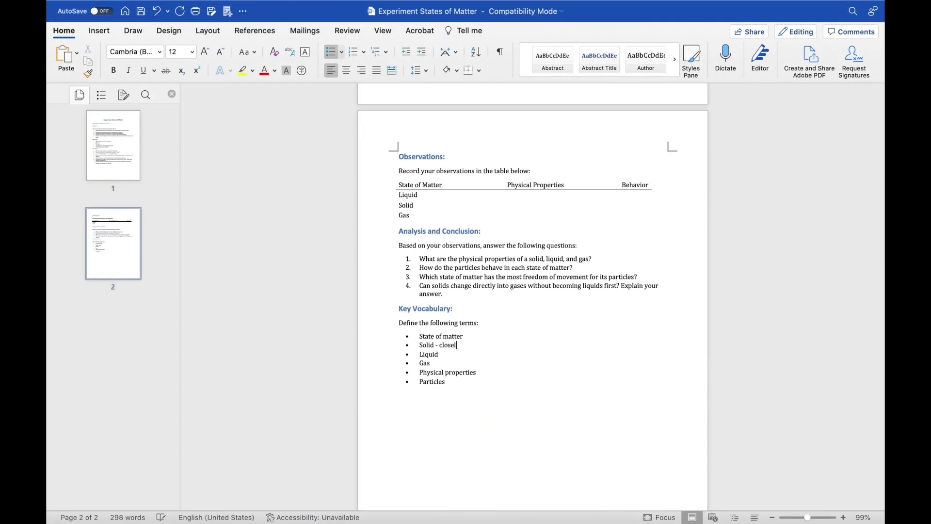
type("y packed")
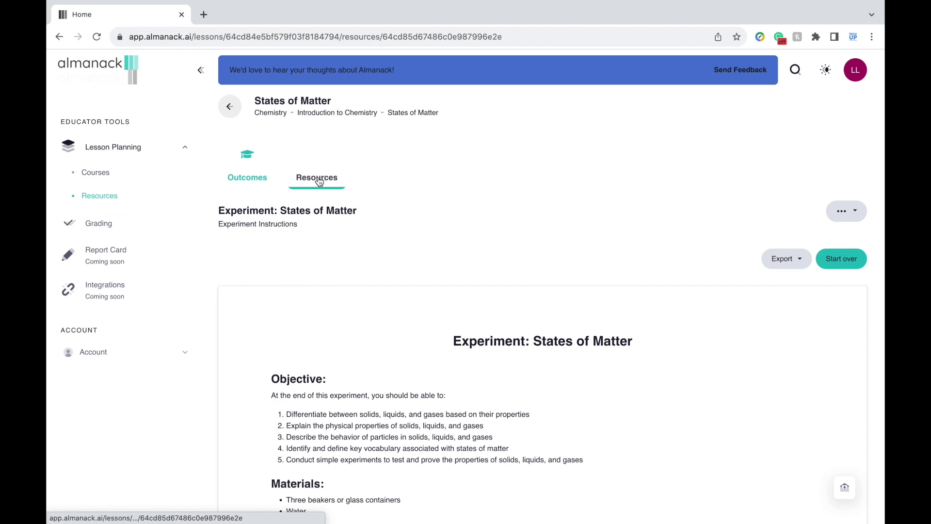
- Create a Video Recommendations resource for States of Matter and browse the suggested YouTube videos
left_click(317, 177)
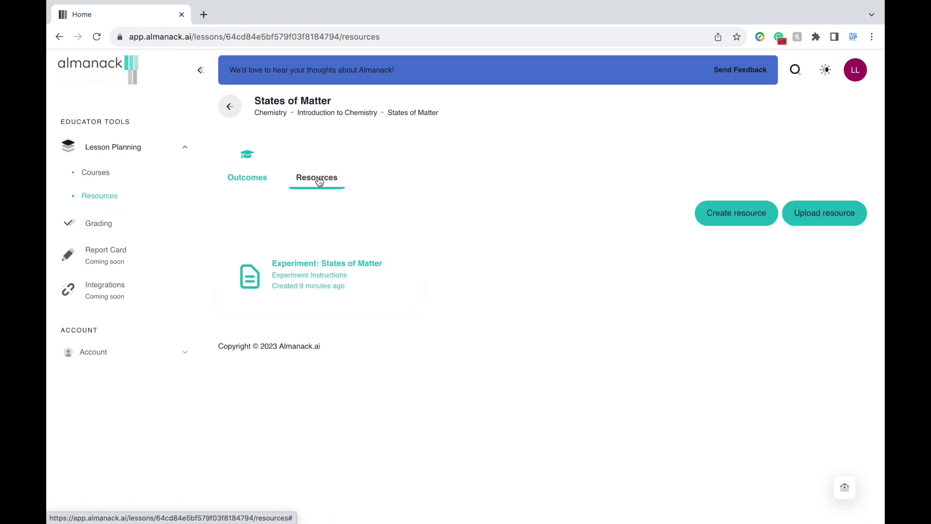
left_click(739, 214)
scroll(713, 345, "down", 1)
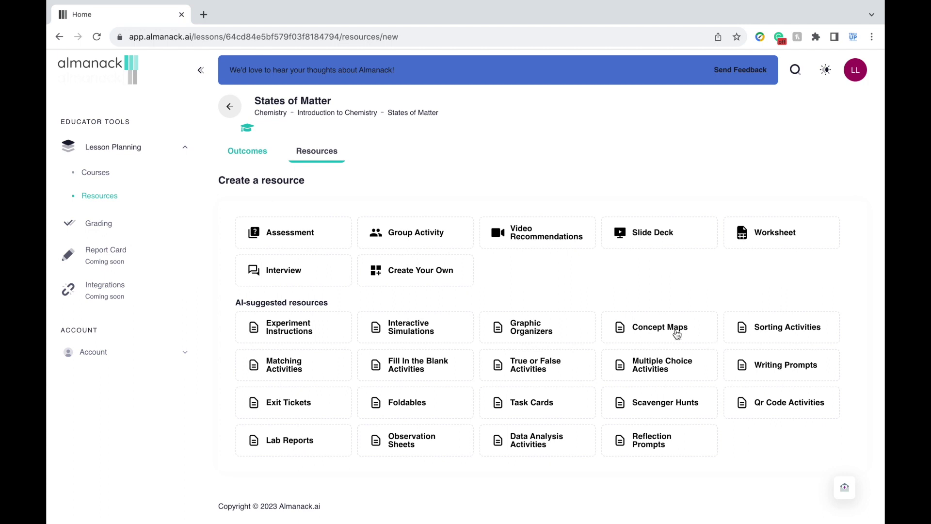
left_click(556, 241)
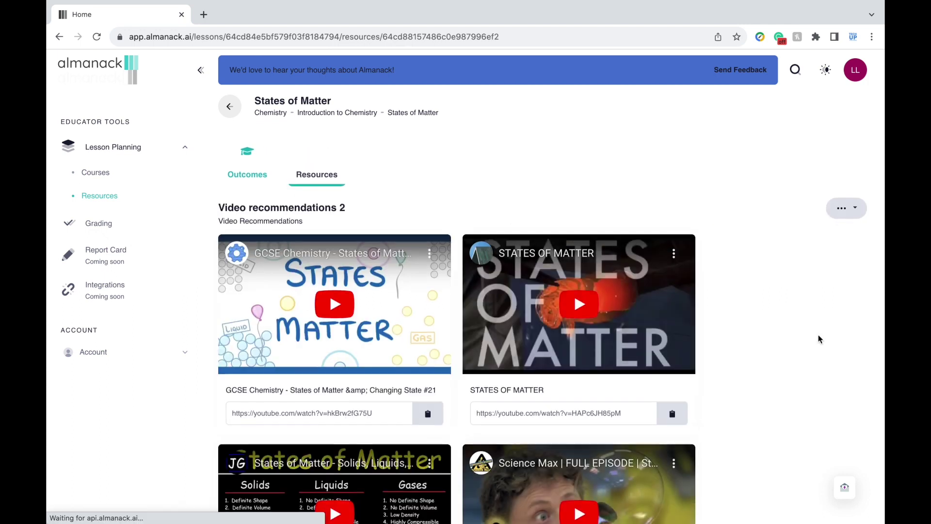
scroll(819, 337, "down", 3)
scroll(818, 337, "down", 8)
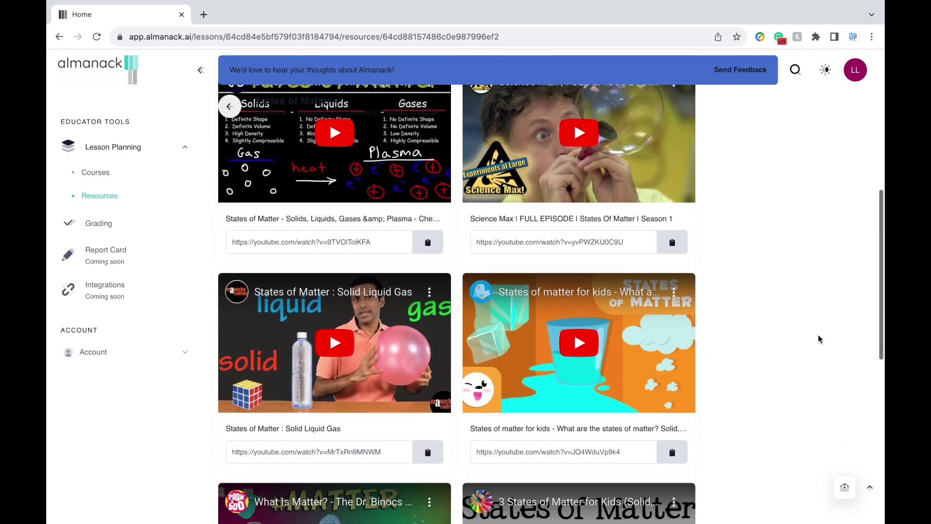
scroll(819, 337, "down", 4)
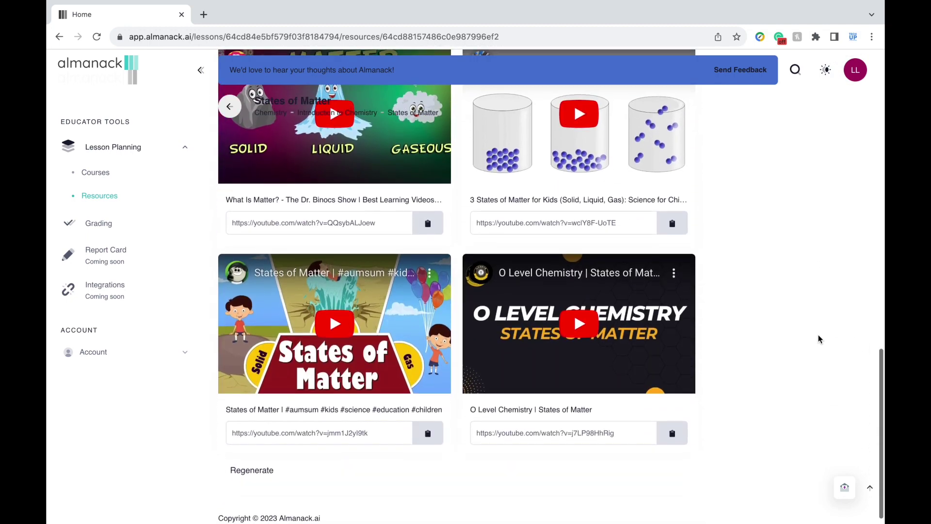
scroll(819, 337, "up", 15)
- Generate a States of Matter slide deck from the lesson outcomes
left_click(229, 106)
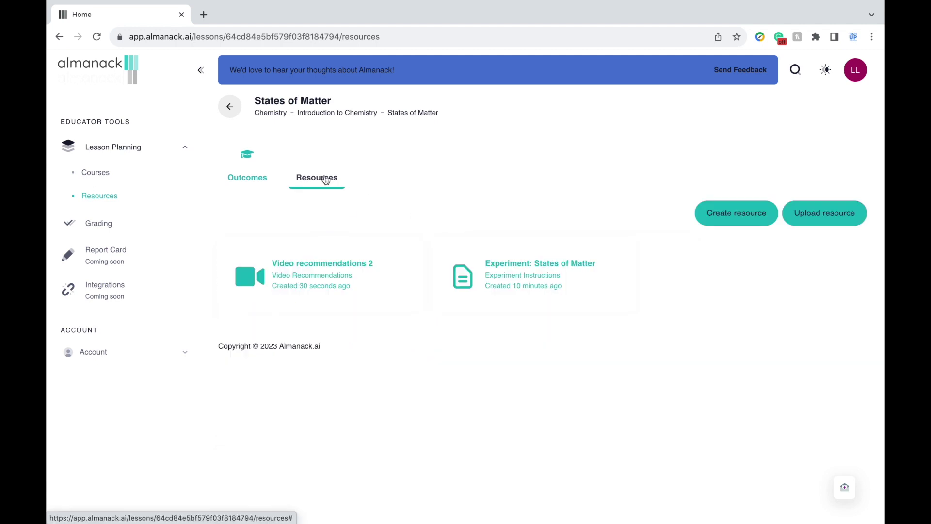
left_click(717, 213)
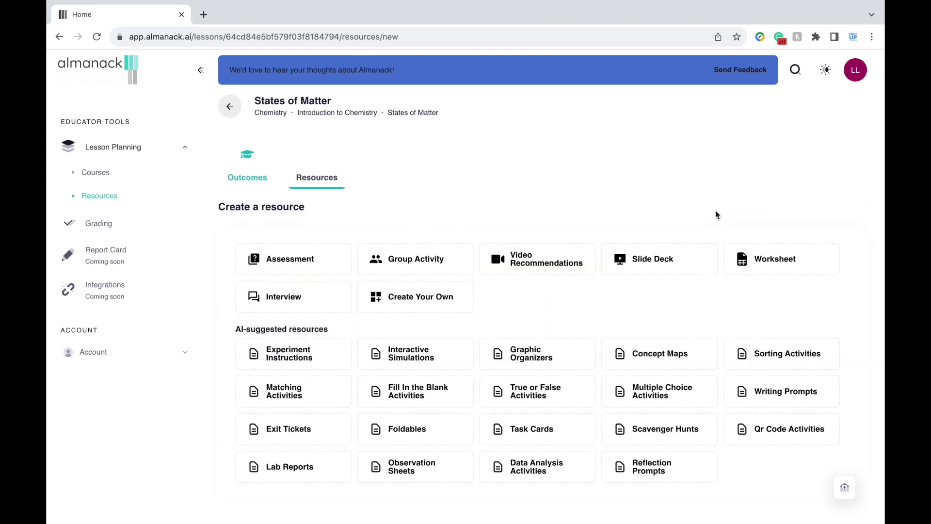
left_click(654, 268)
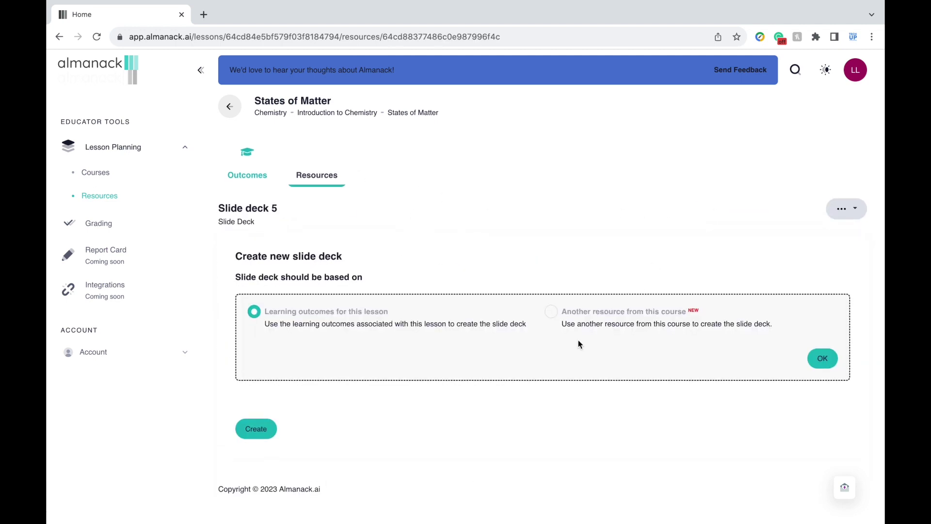
left_click(265, 430)
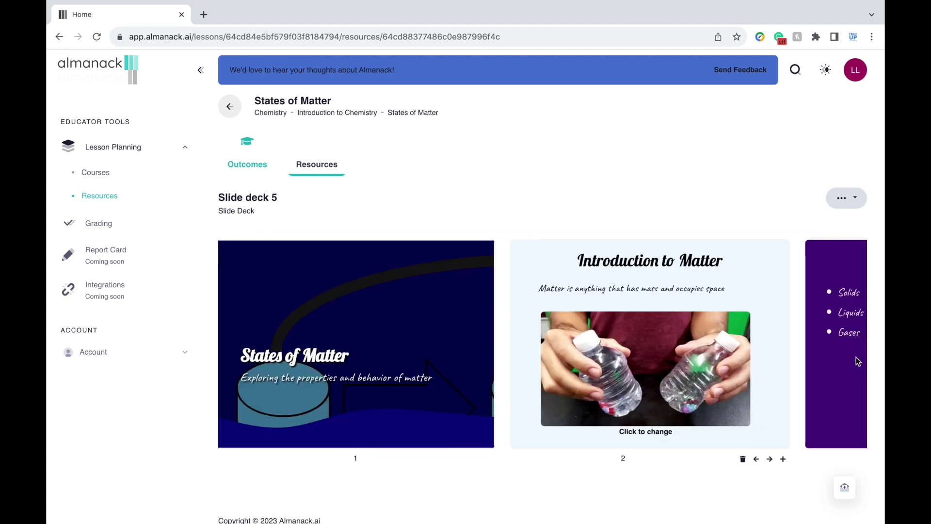
- Replace the Three States of Matter slide's image with the solid, liquid, gas picture
scroll(856, 357, "right", 8)
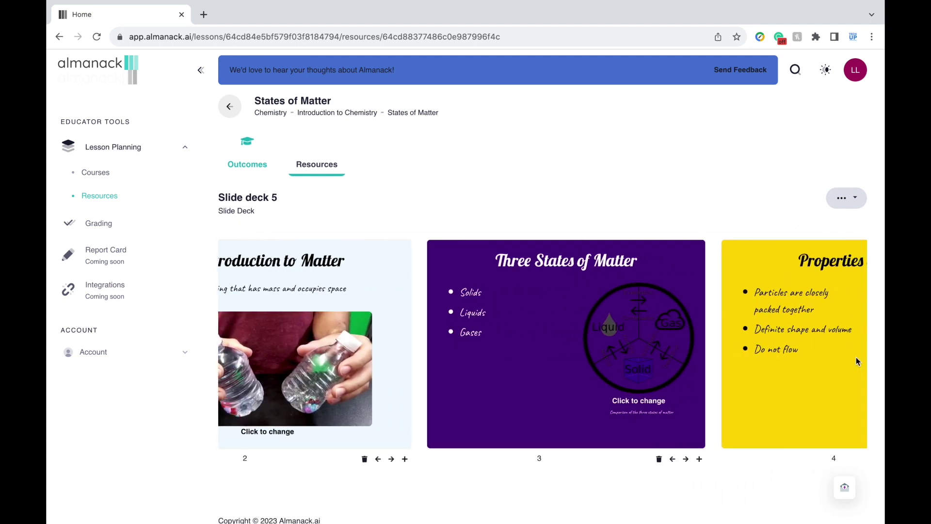
scroll(858, 361, "right", 10)
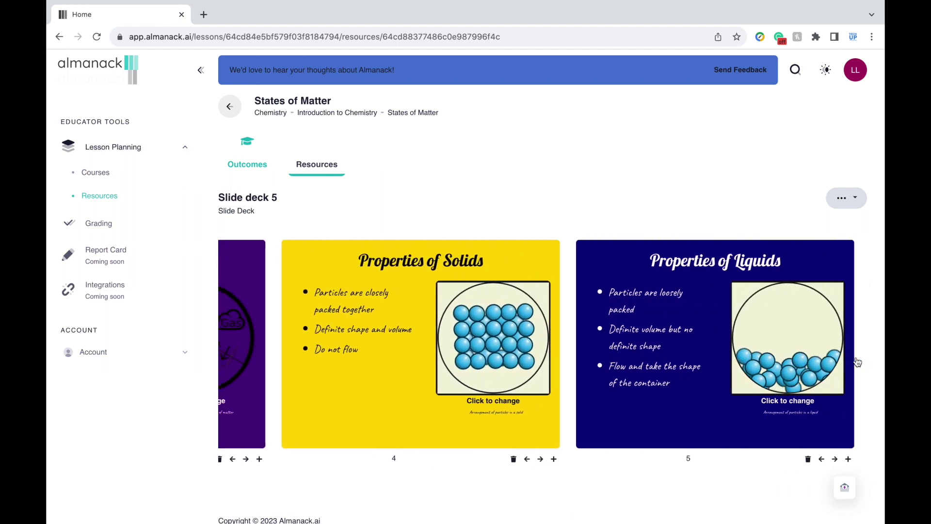
scroll(856, 359, "right", 10)
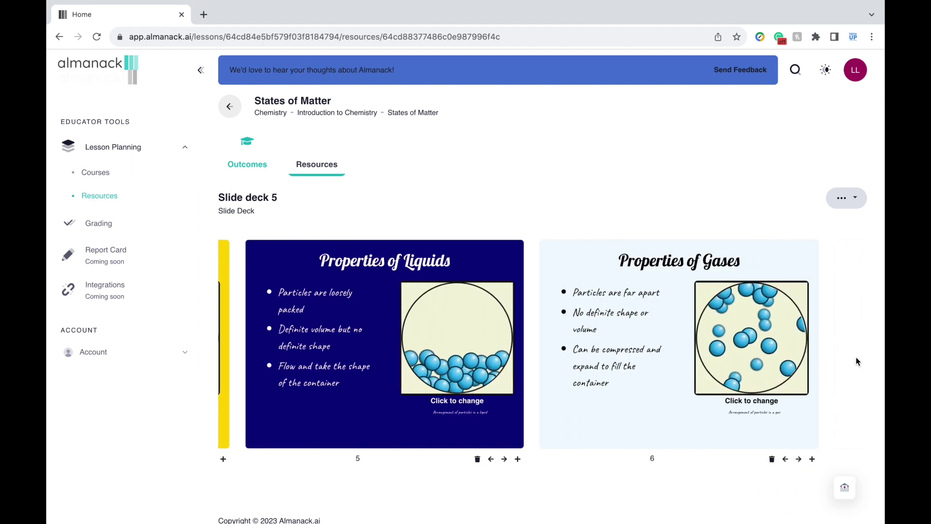
scroll(856, 361, "right", 3)
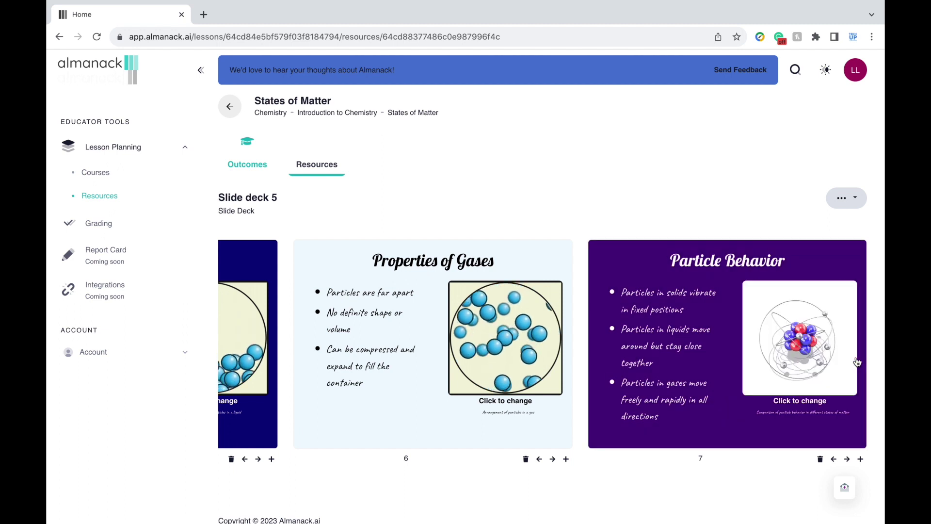
scroll(857, 362, "right", 3)
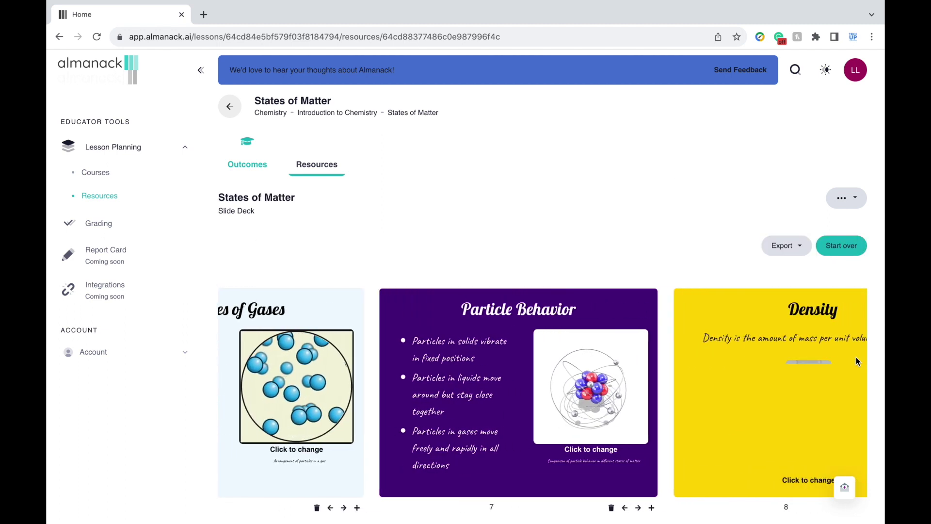
scroll(856, 357, "right", 2)
scroll(859, 388, "down", 2)
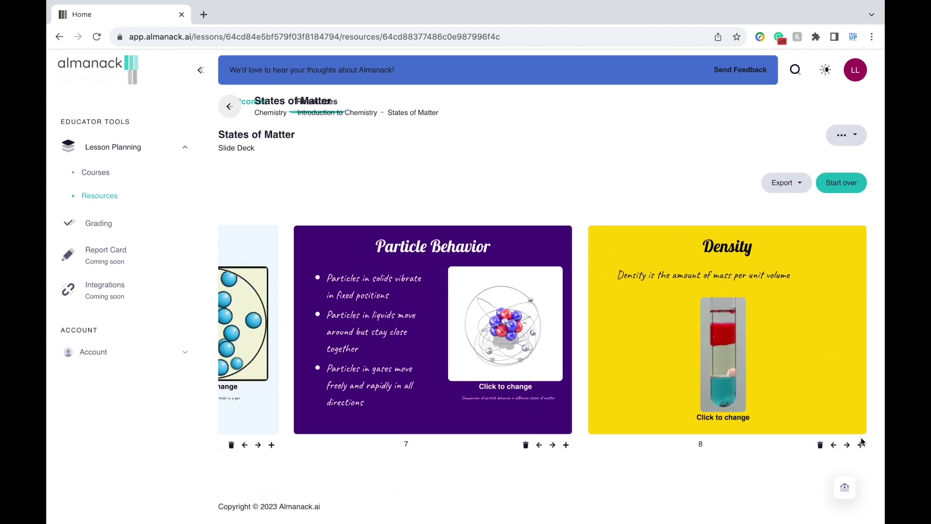
scroll(817, 410, "right", 2)
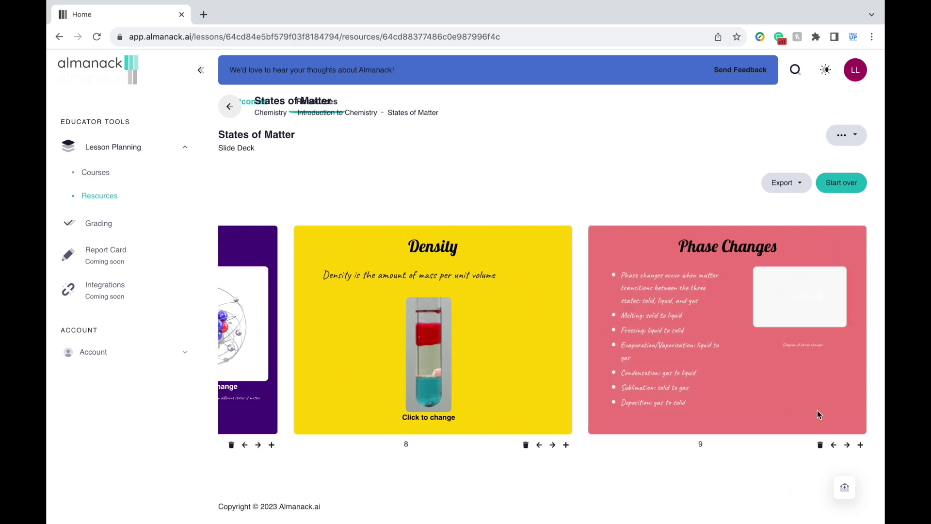
scroll(797, 313, "left", 8)
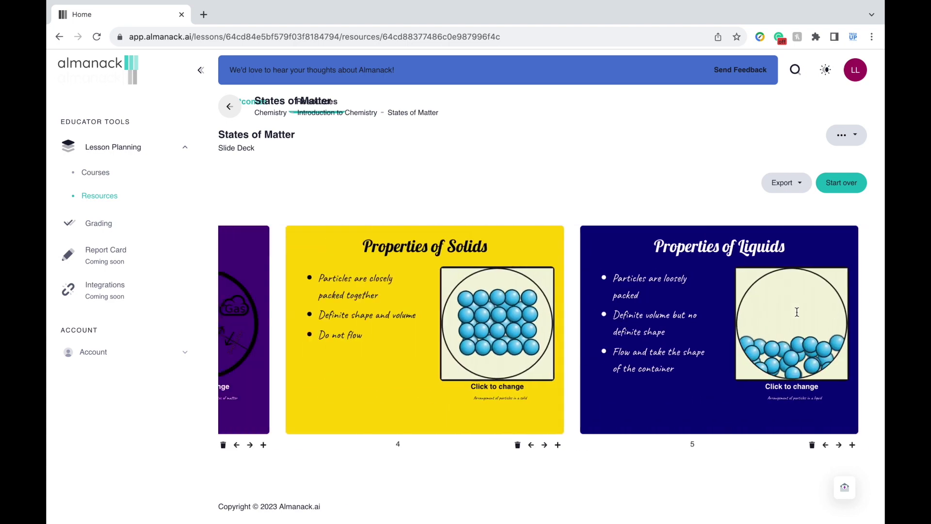
scroll(796, 311, "left", 4)
left_click(668, 364)
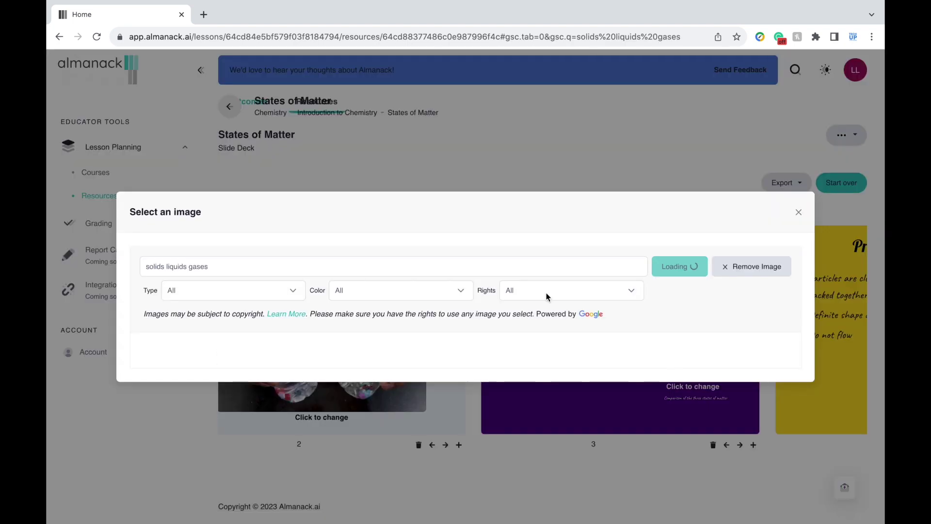
scroll(458, 437, "down", 10)
left_click(458, 262)
left_click(336, 388)
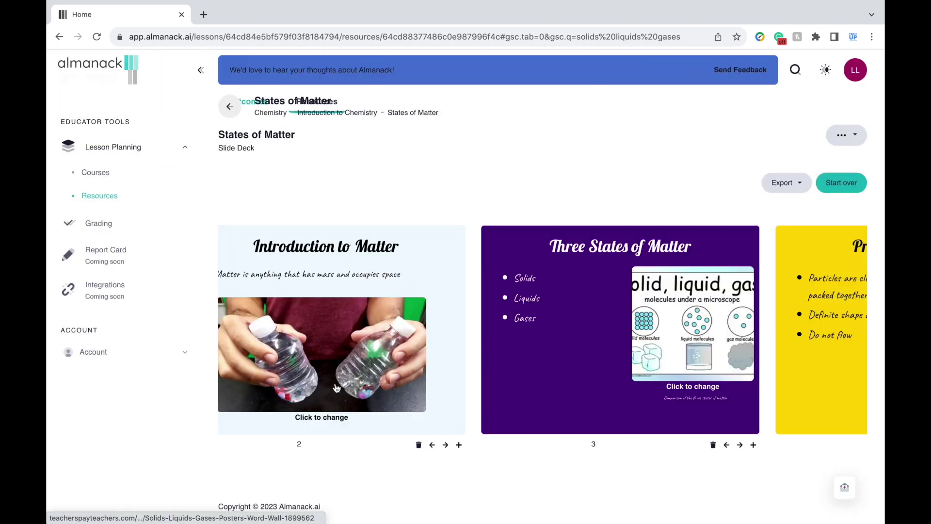
scroll(607, 325, "right", 6)
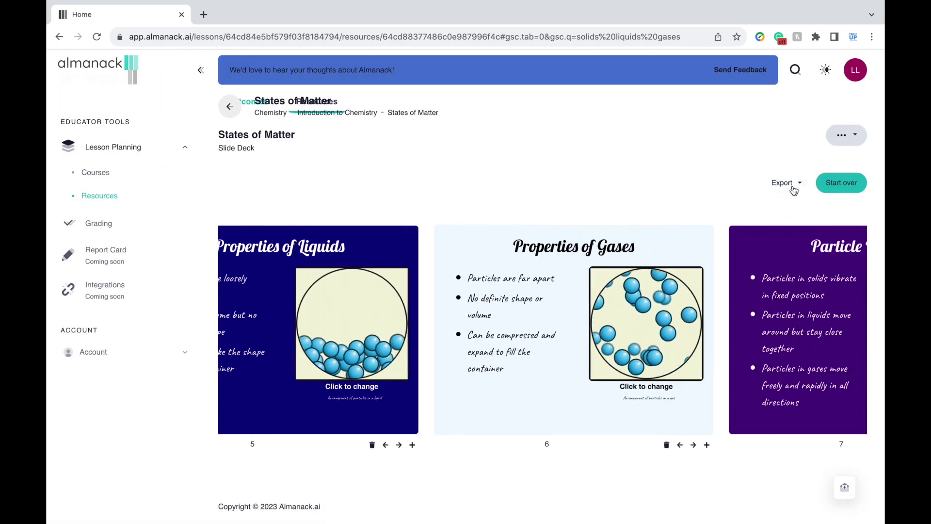
- Export the deck to PPTX and check the first bullet on the Phase Changes slide
left_click(798, 184)
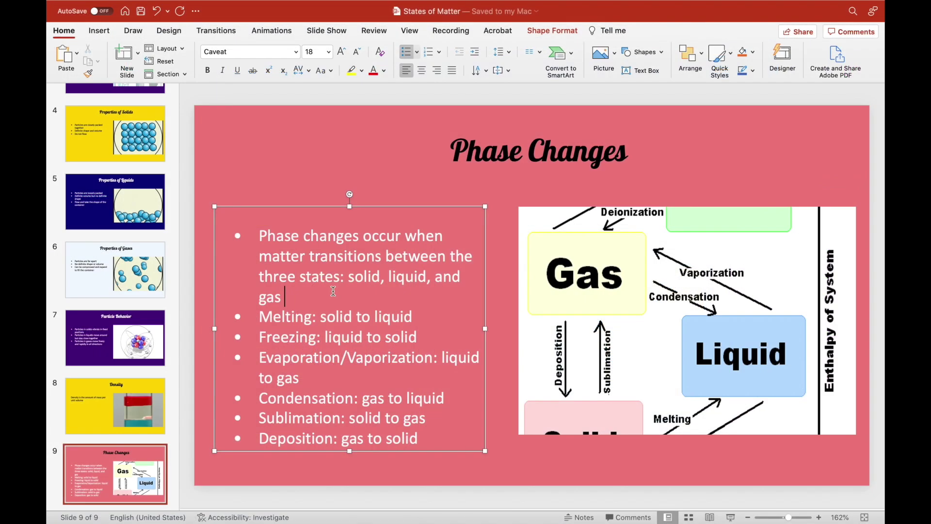
left_click_drag(334, 291, 272, 226)
left_click(320, 291)
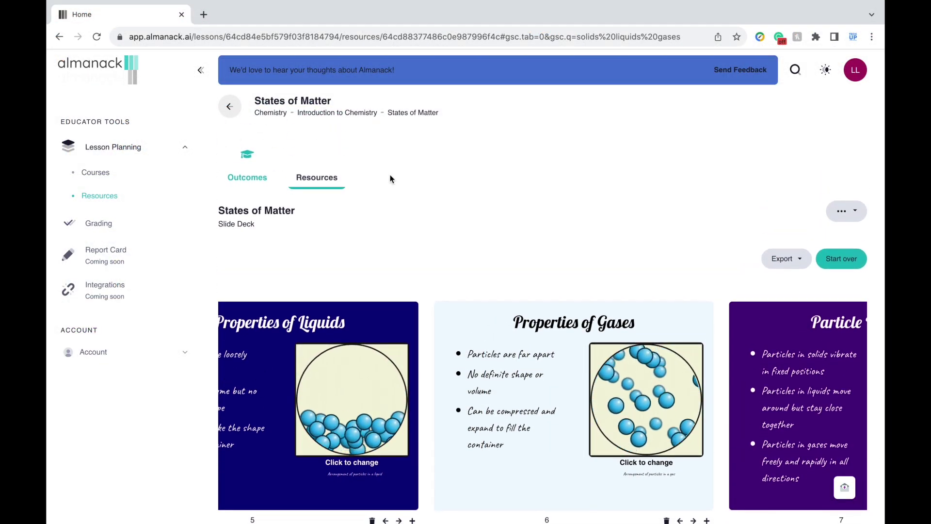
- Request an Atomic Structure worksheet: 5 multiple choice, 5 short answers, and diagram labeling including neutrons
left_click(314, 172)
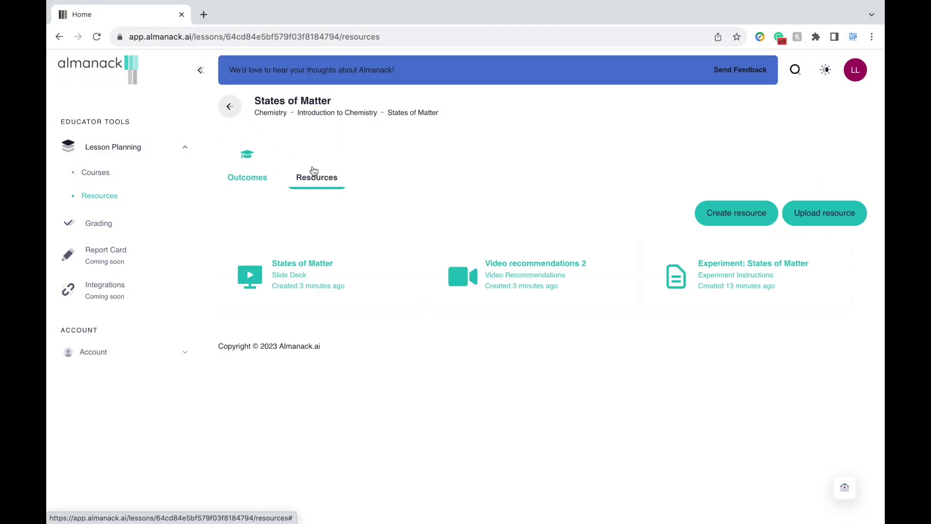
left_click(707, 212)
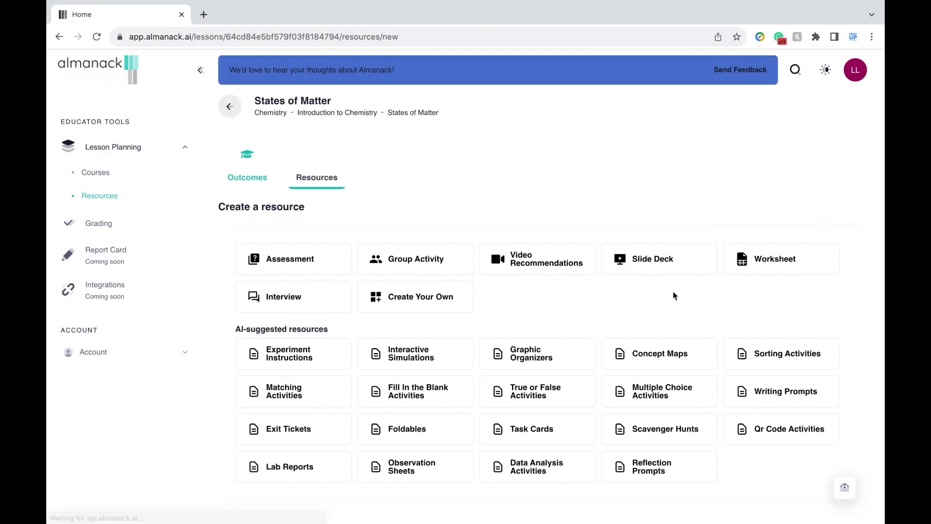
scroll(662, 315, "down", 1)
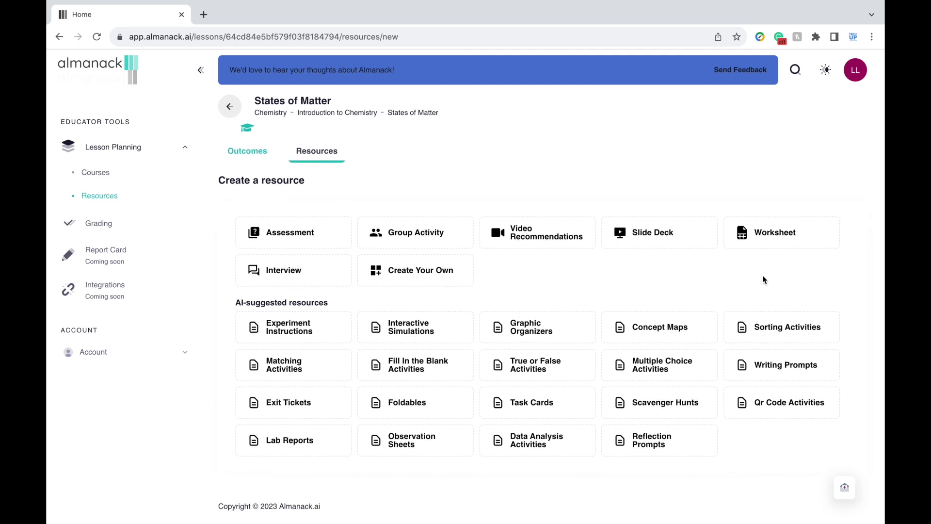
left_click(763, 242)
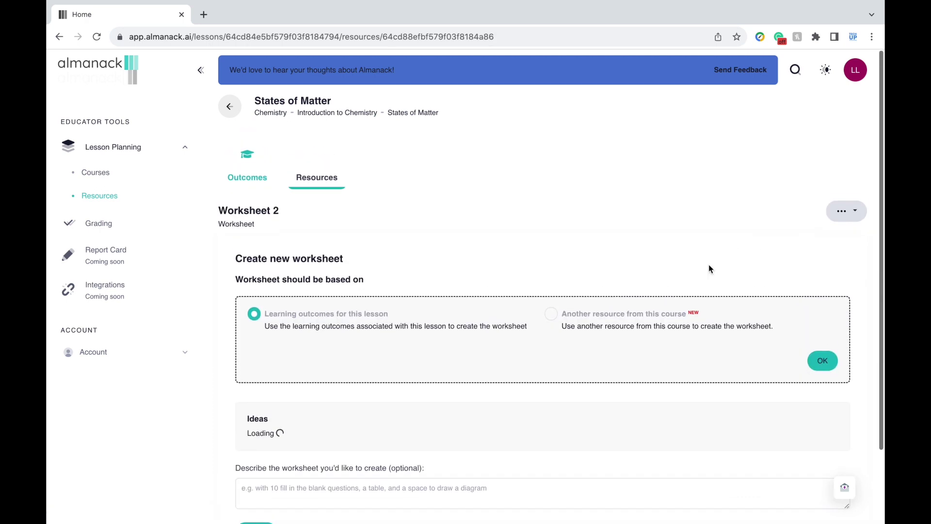
scroll(624, 338, "down", 3)
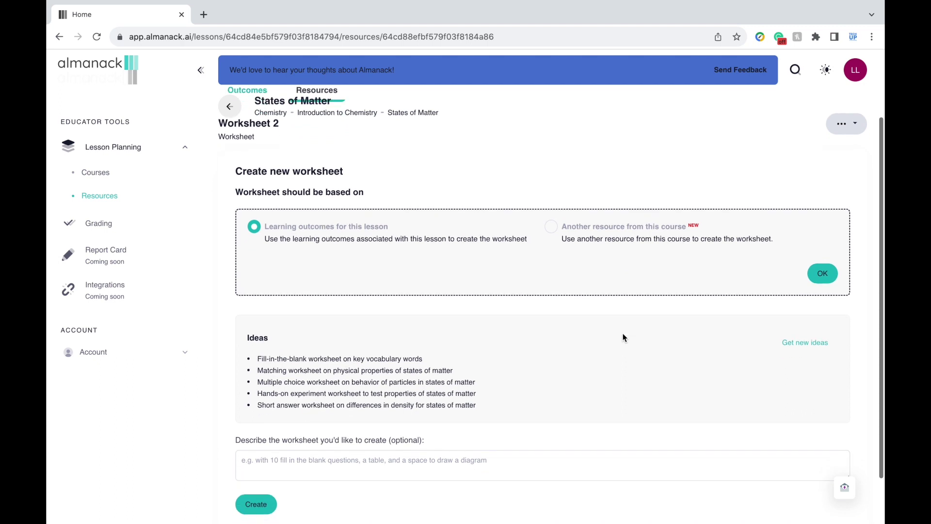
left_click(542, 417)
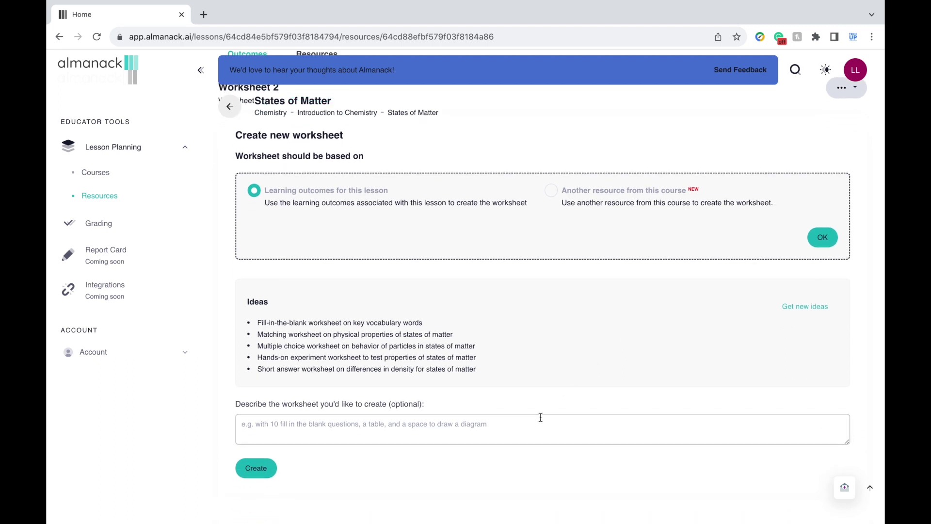
type("te 5 multiple")
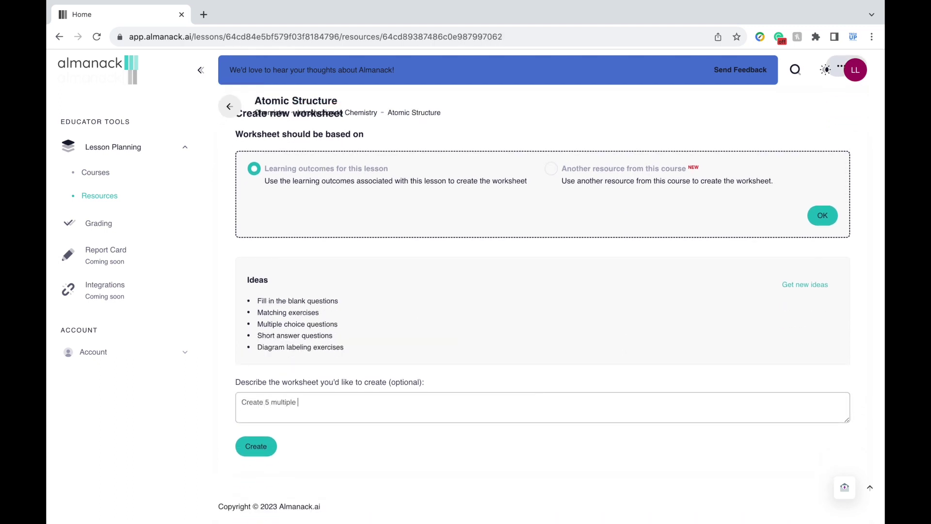
type(" choice questions, 5 short answers, and a diagram labeling e")
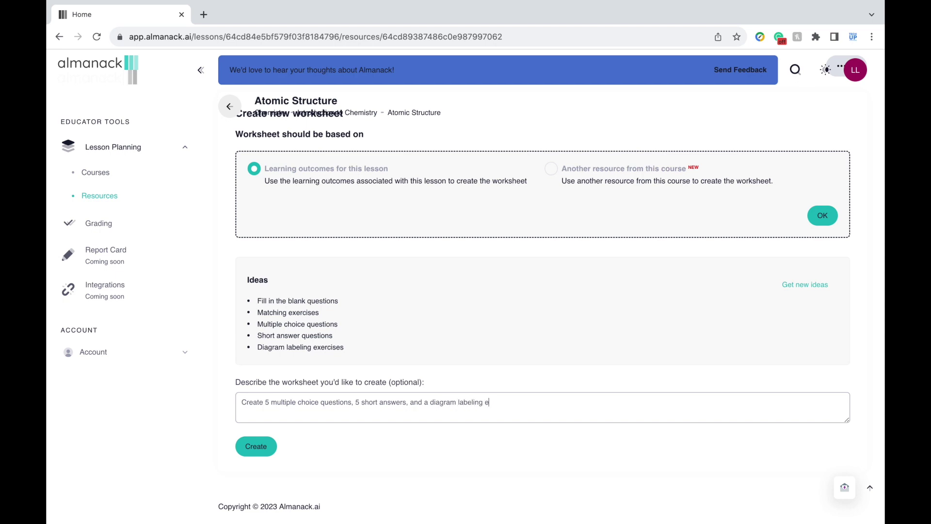
type("xercise of protons and electrons")
left_click(547, 401)
type(", neutrons")
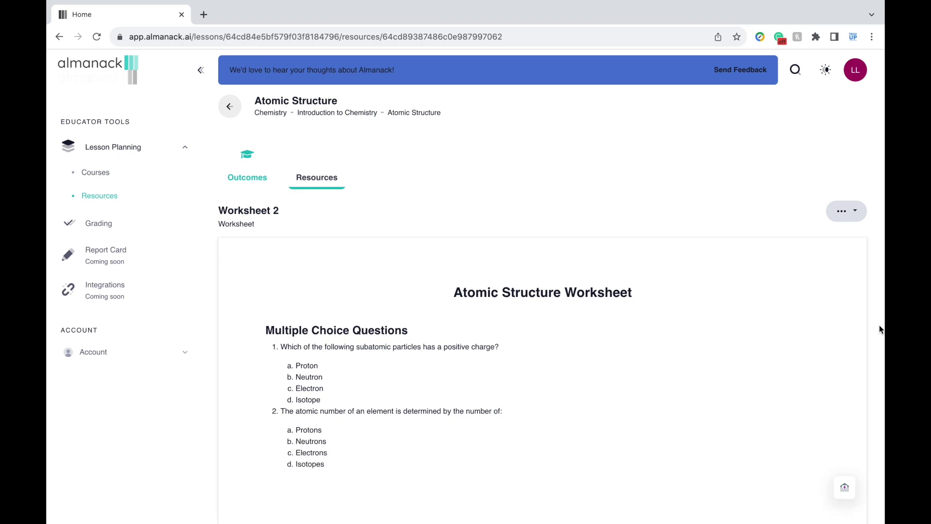
- Insert the coloured-nucleus atom image into the worksheet's Label the Diagram section
scroll(880, 325, "down", 8)
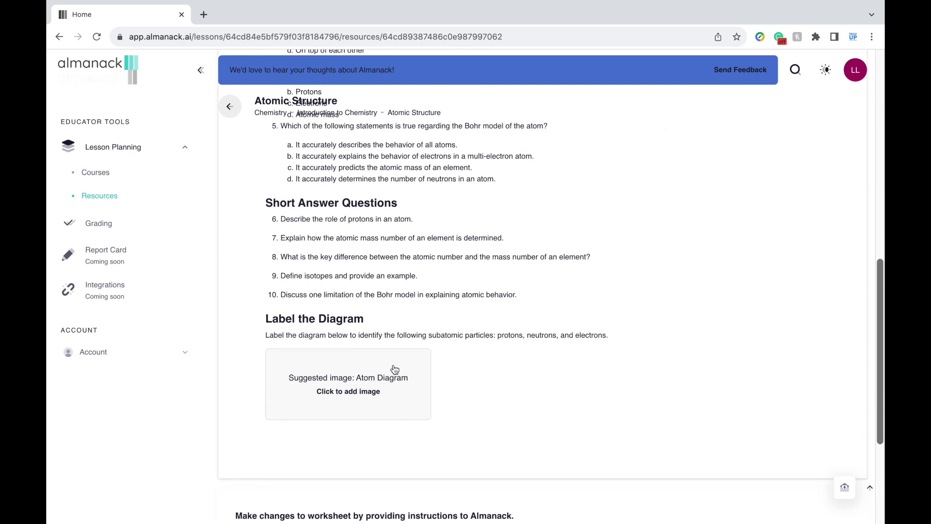
left_click(395, 370)
scroll(577, 402, "down", 5)
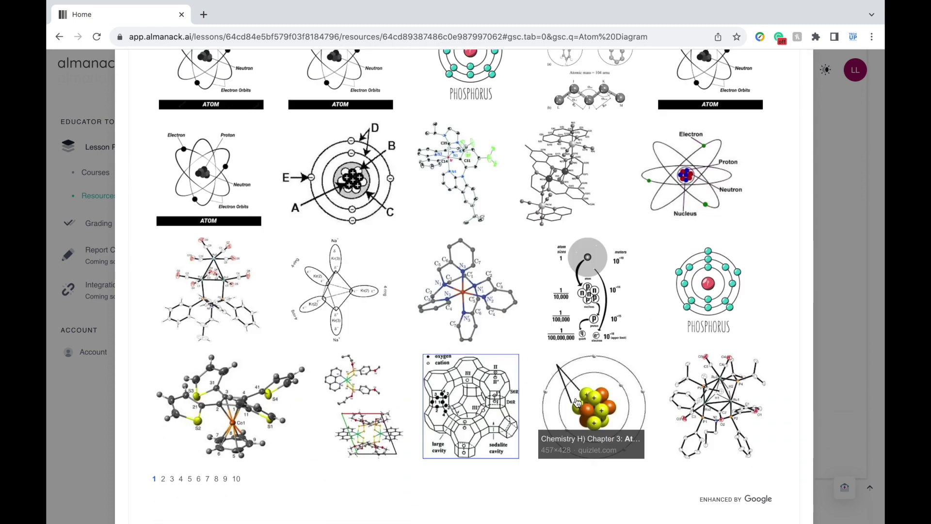
left_click(577, 403)
left_click(272, 334)
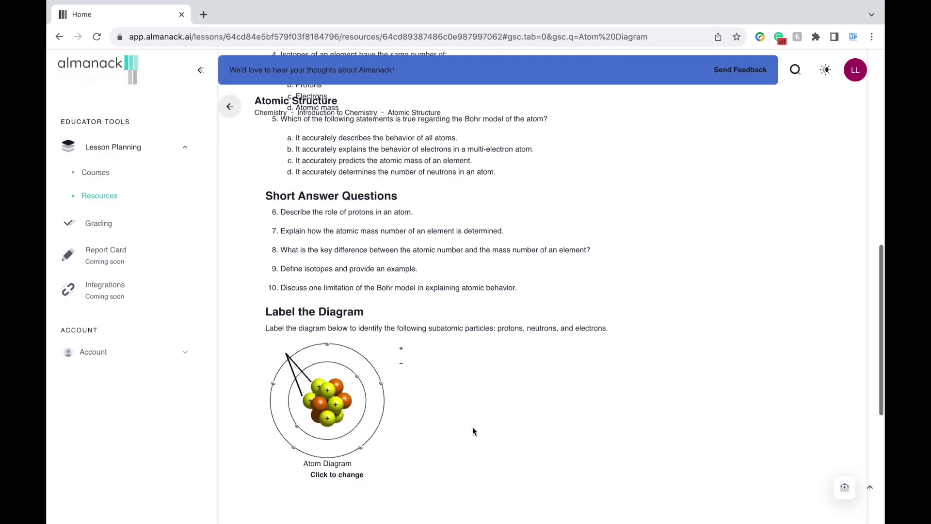
scroll(474, 431, "down", 2)
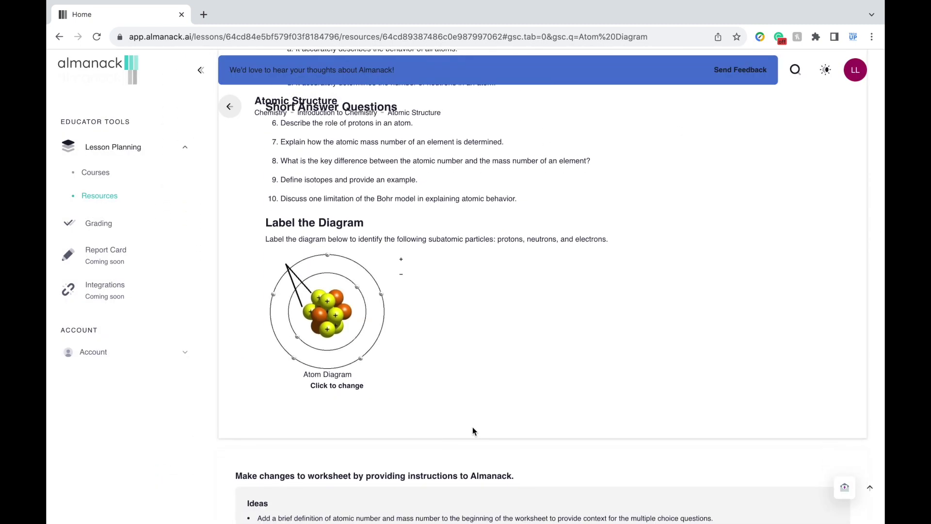
scroll(474, 431, "down", 4)
- Revise the worksheet to add a separate answer key for the multiple choice questions
left_click(446, 408)
type("Add a")
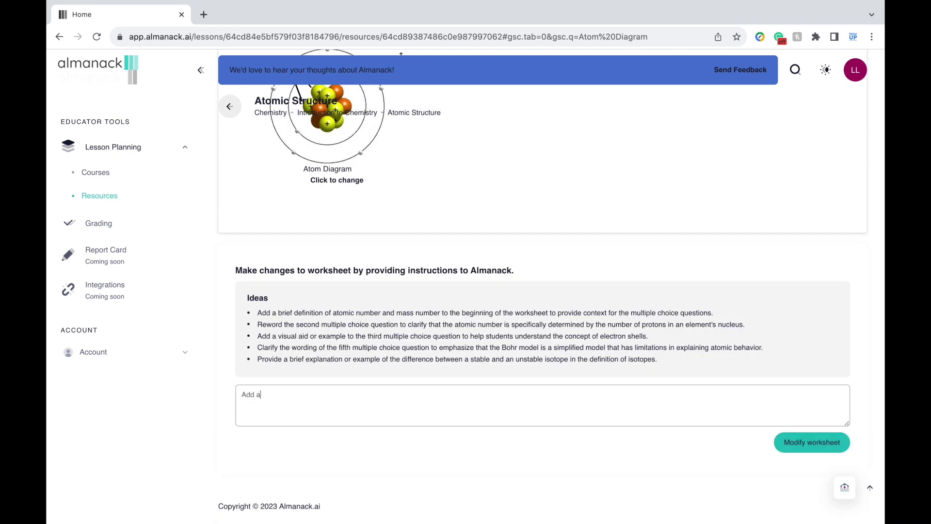
type(" separate answer key for the multiple choice questions")
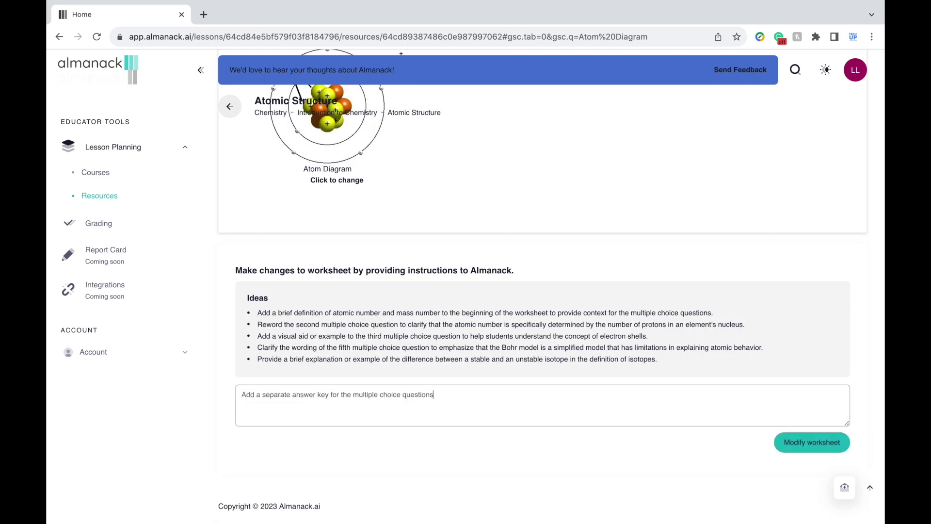
left_click(829, 445)
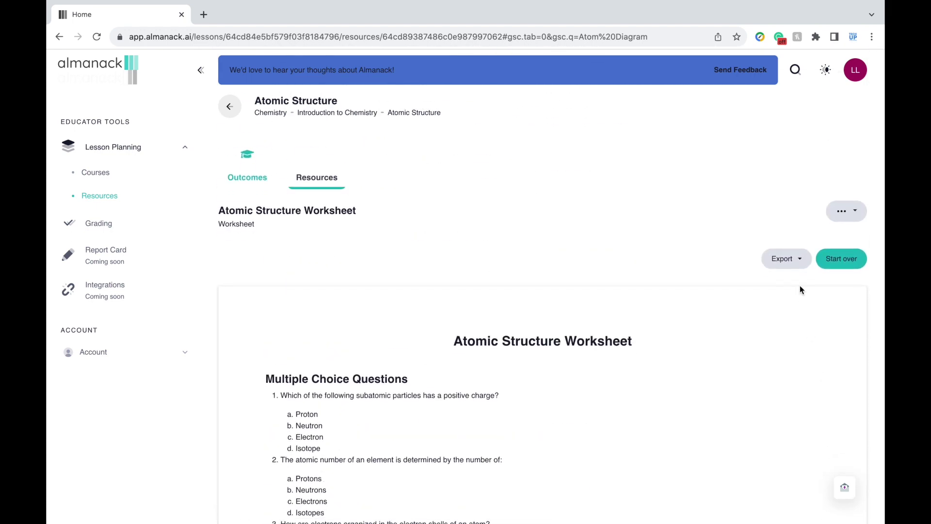
left_click(800, 262)
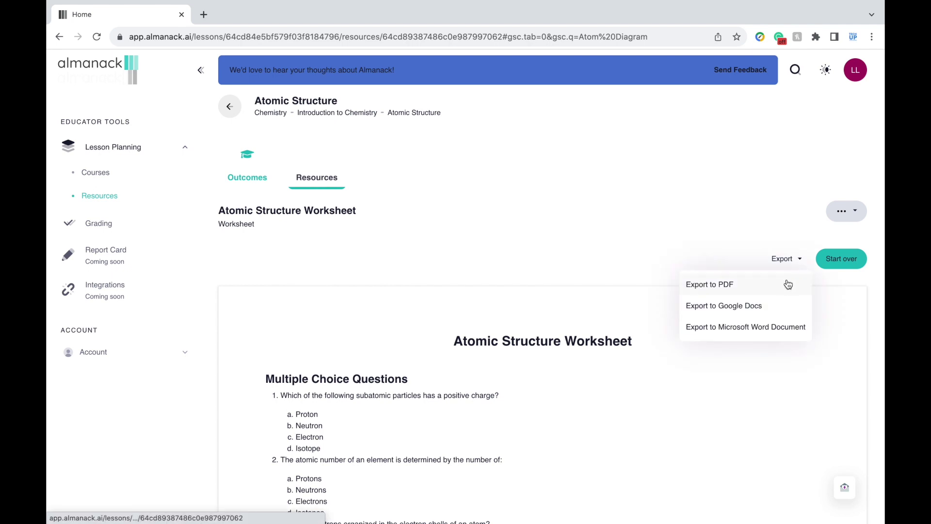
- Schedule Chemistry lessons starting August 21, 2023, meeting Monday, Wednesday and Friday
left_click(776, 336)
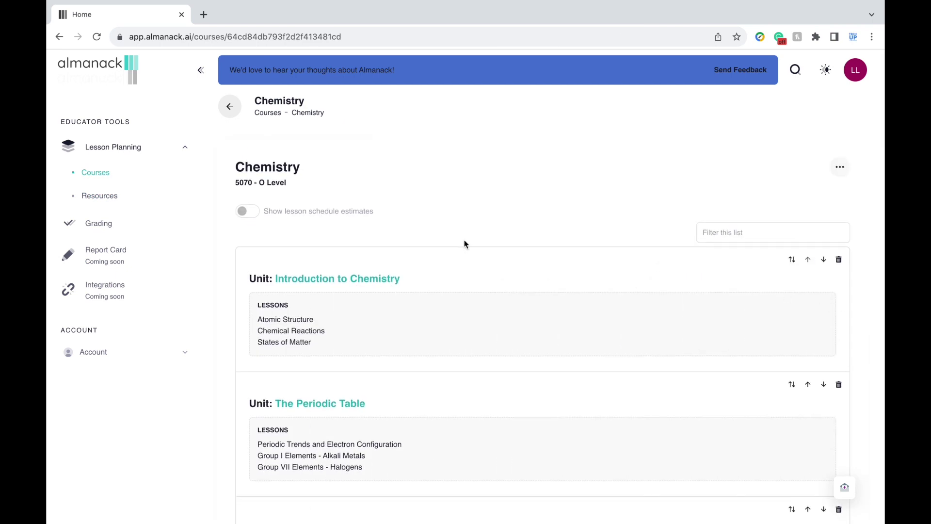
left_click(245, 212)
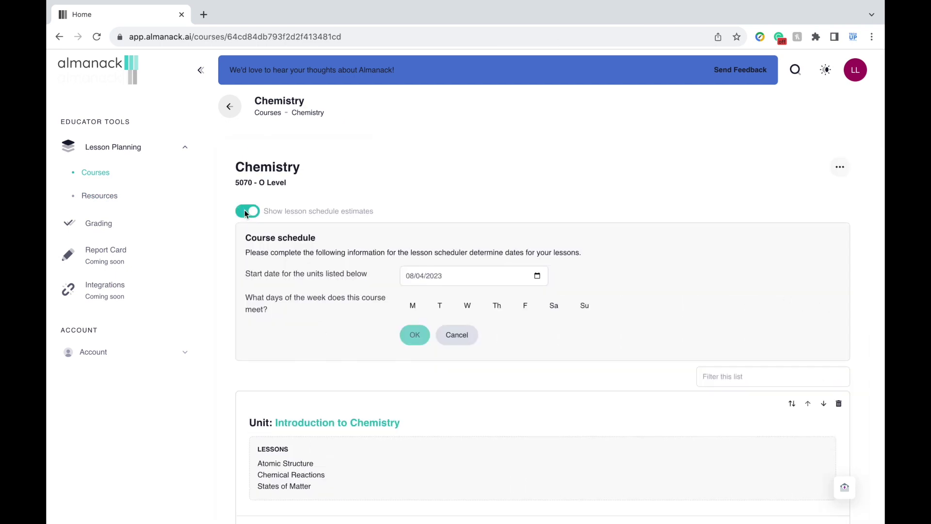
scroll(279, 254, "down", 2)
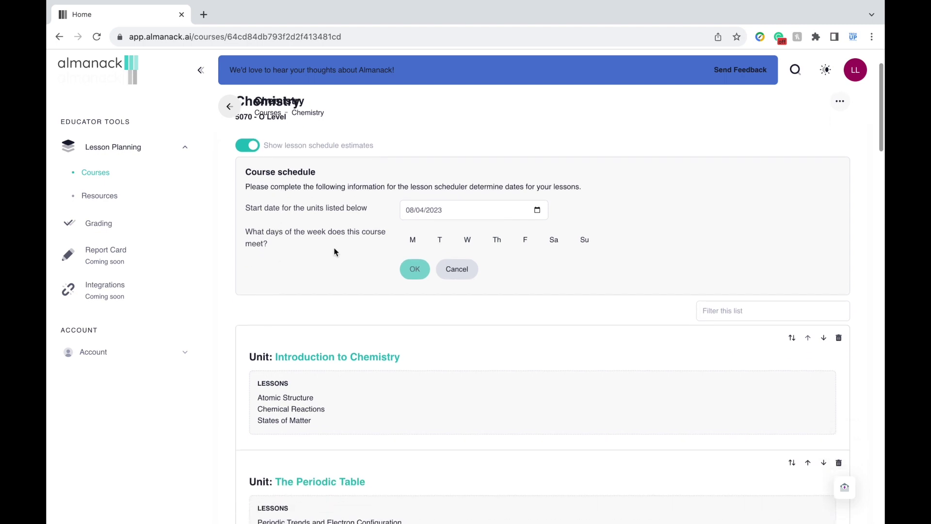
left_click(537, 211)
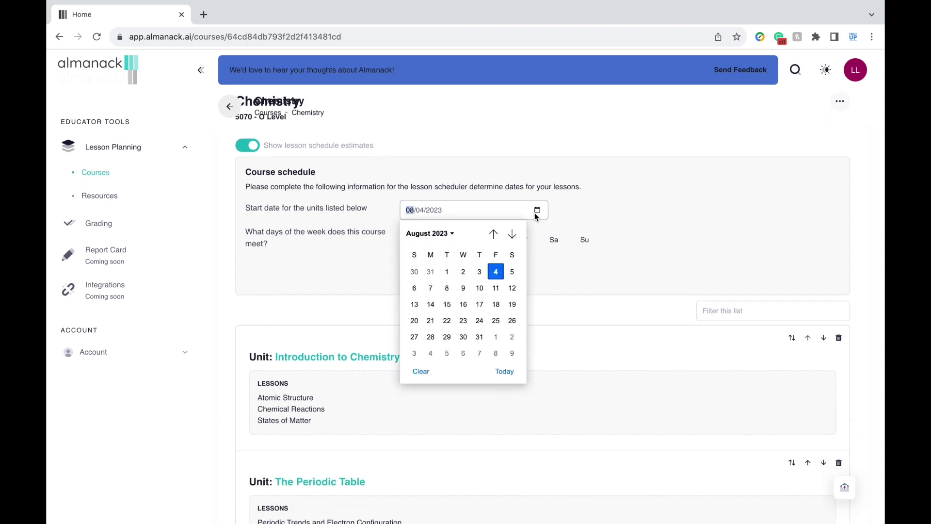
left_click(431, 321)
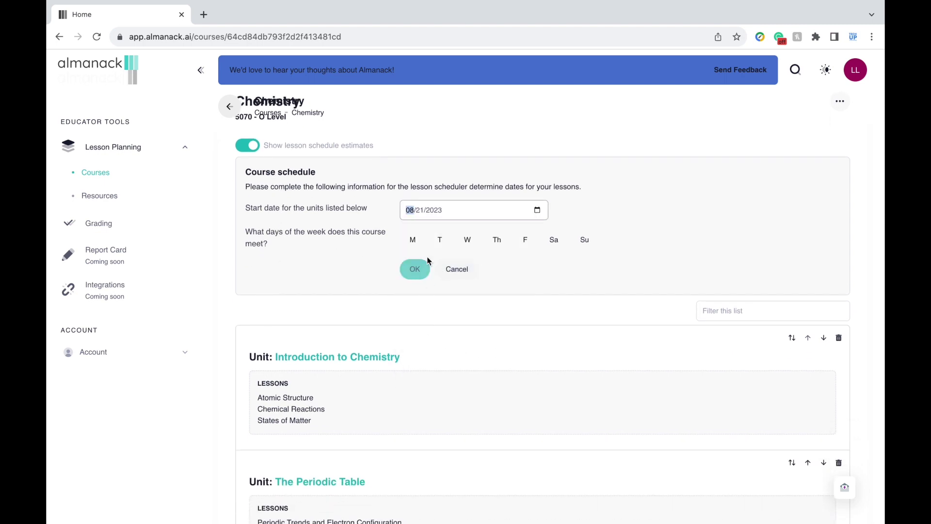
left_click(413, 240)
left_click(467, 240)
left_click(527, 241)
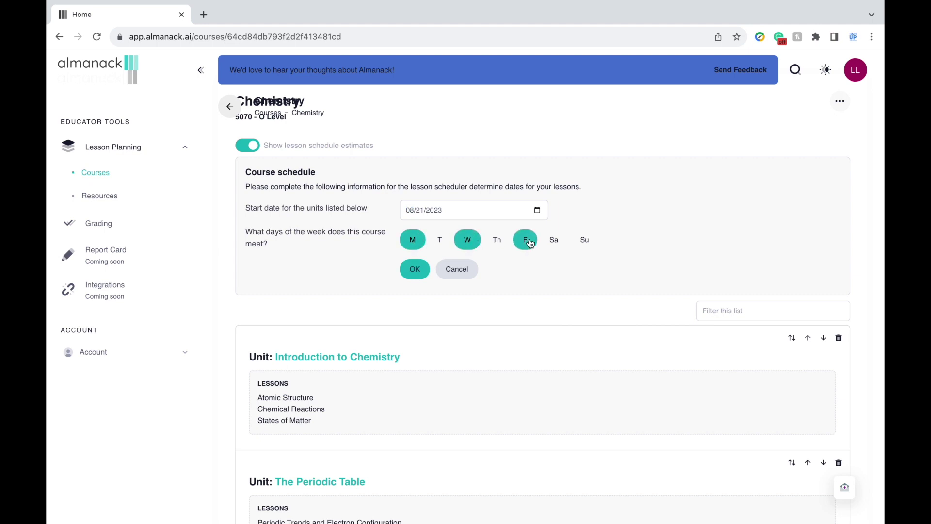
left_click(416, 269)
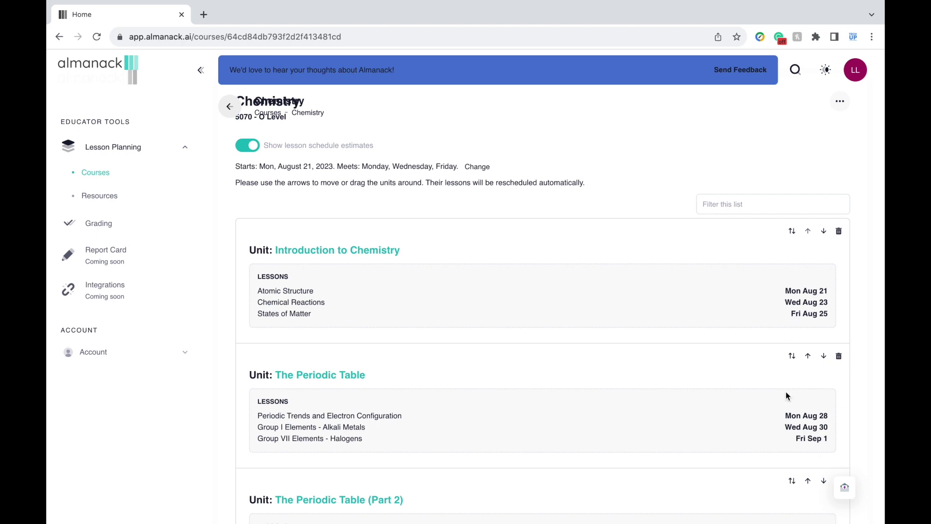
scroll(787, 439, "down", 4)
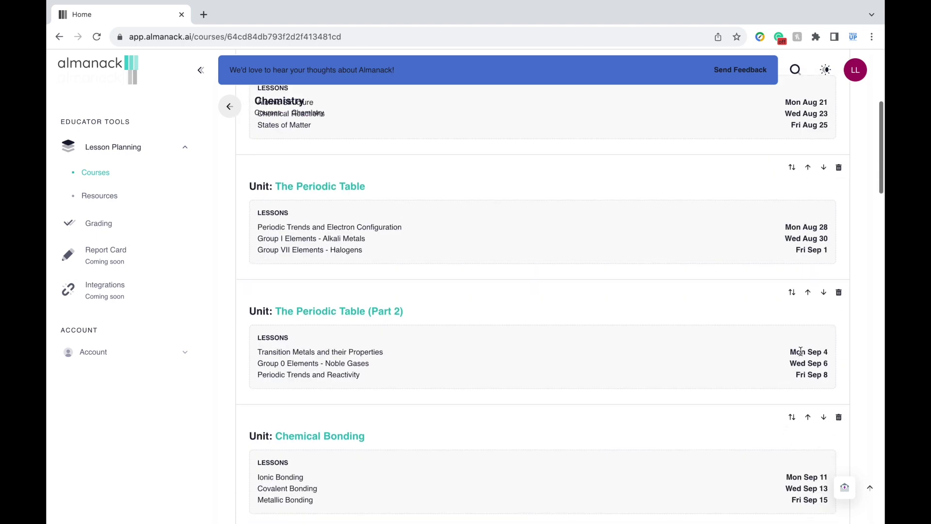
scroll(803, 400, "down", 17)
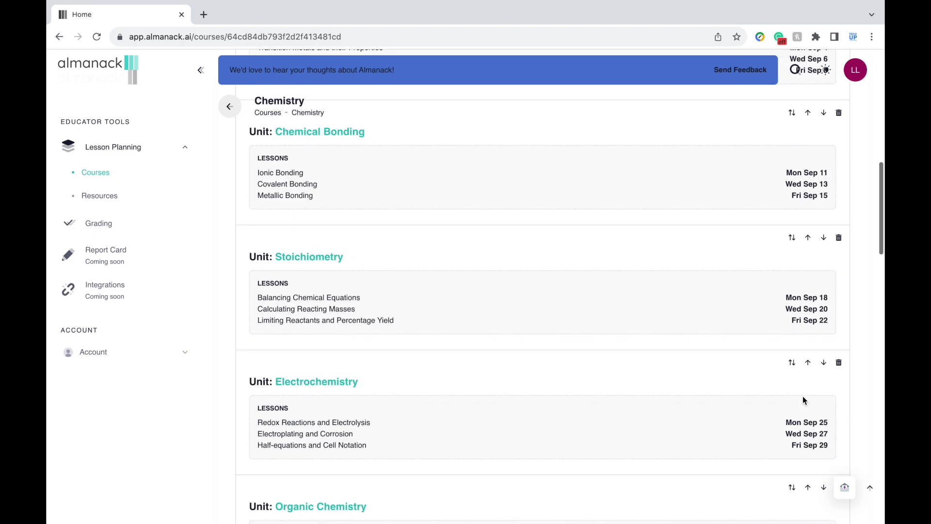
scroll(803, 396, "up", 18)
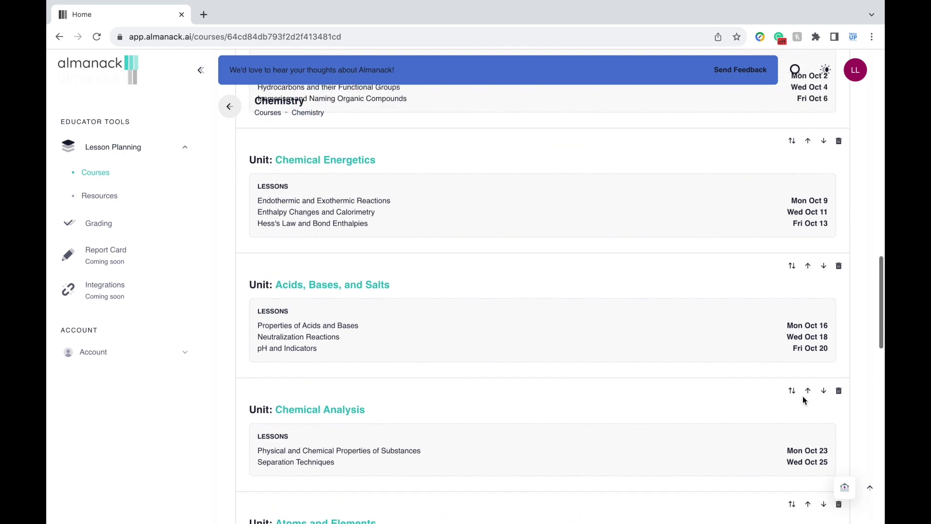
scroll(803, 396, "up", 3)
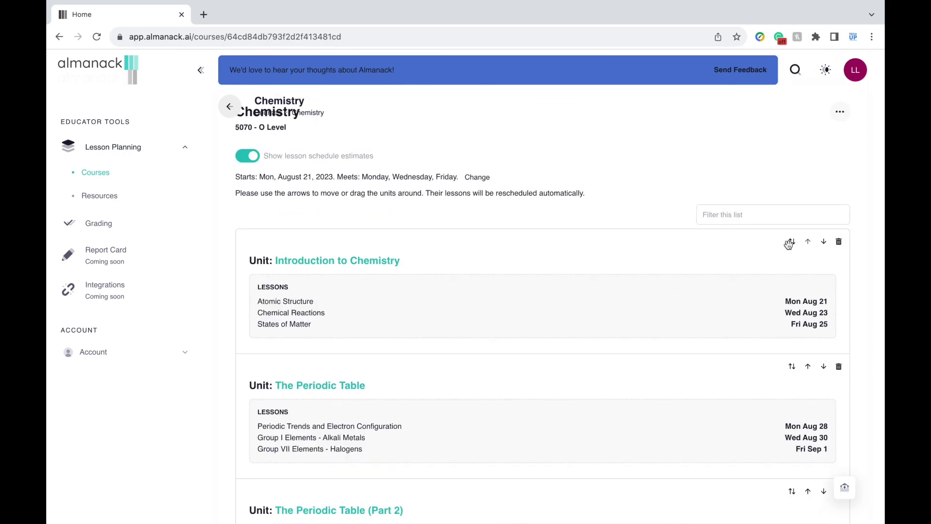
left_click_drag(789, 244, 784, 401)
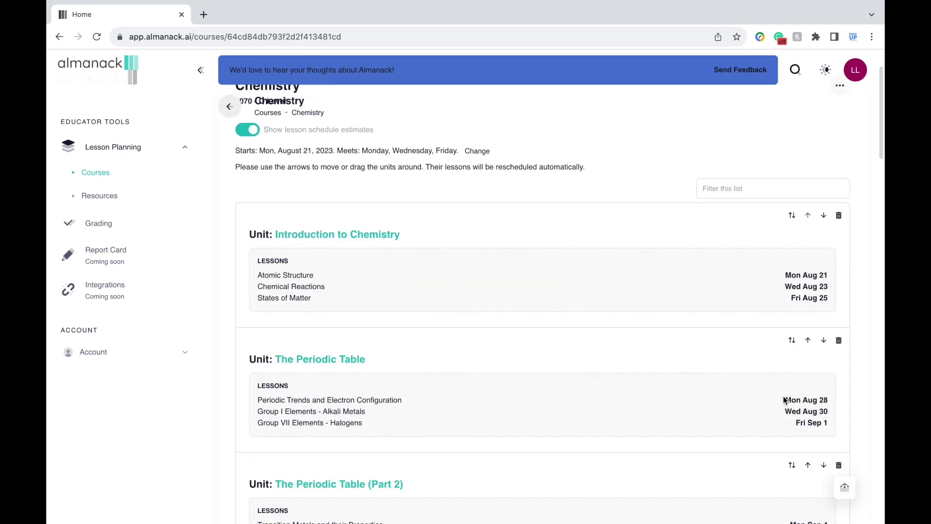
left_click_drag(815, 286, 800, 375)
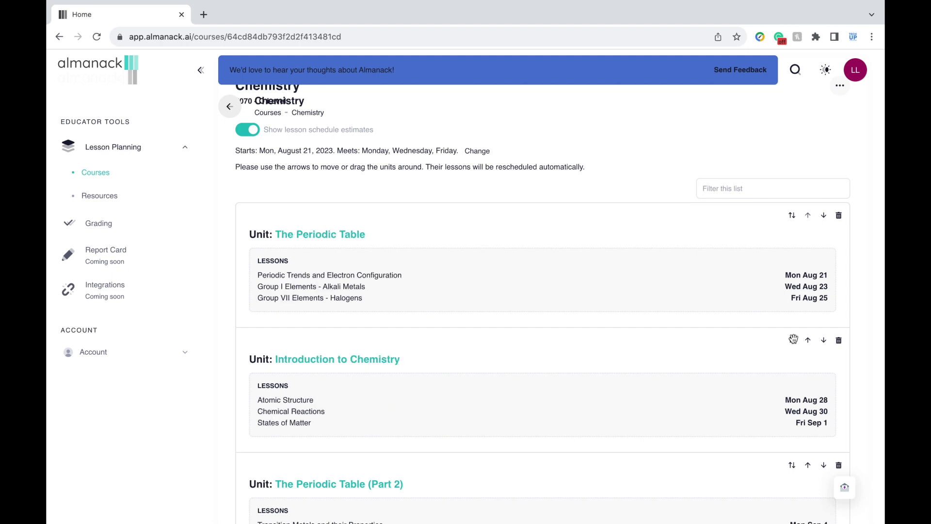
left_click_drag(794, 339, 789, 225)
scroll(876, 259, "up", 2)
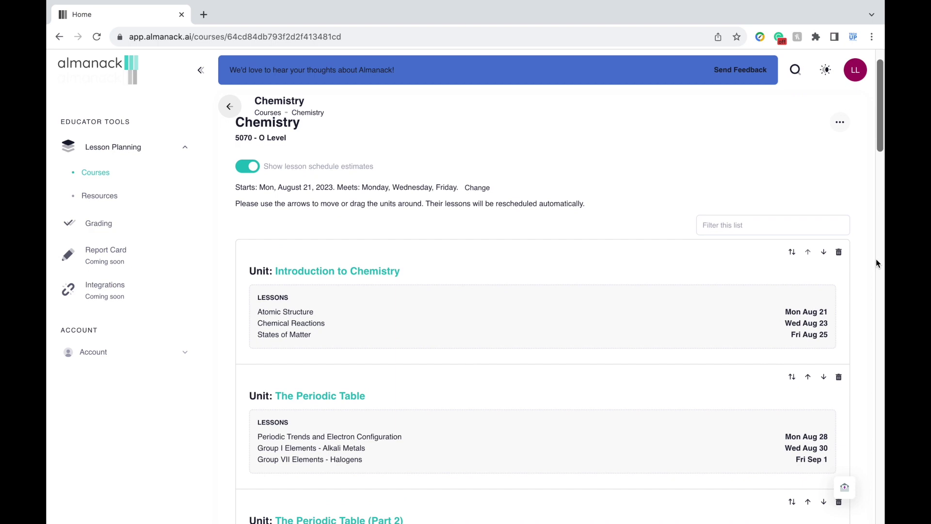
scroll(876, 258, "up", 1)
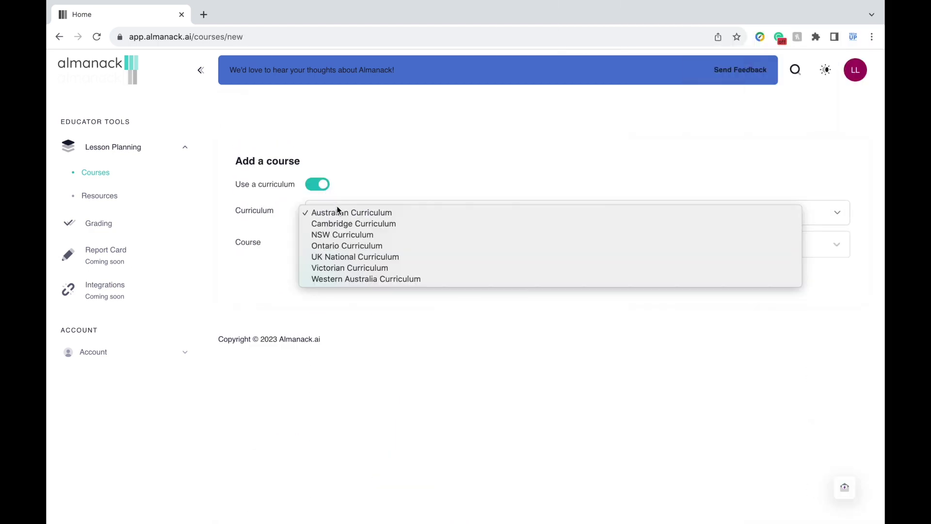
- Add English Year 8 (KS3) from the UK National Curriculum as a new course
left_click(350, 256)
left_click(348, 248)
type("Engli")
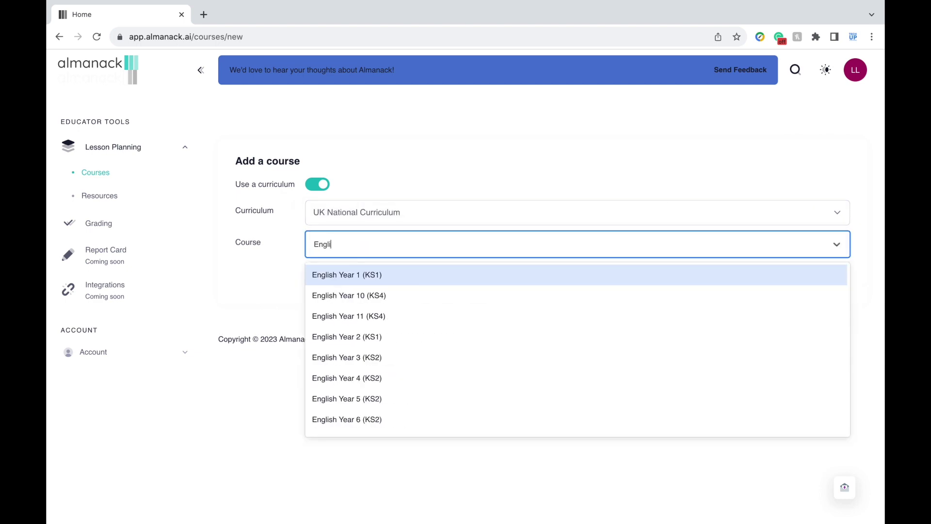
scroll(363, 409, "down", 3)
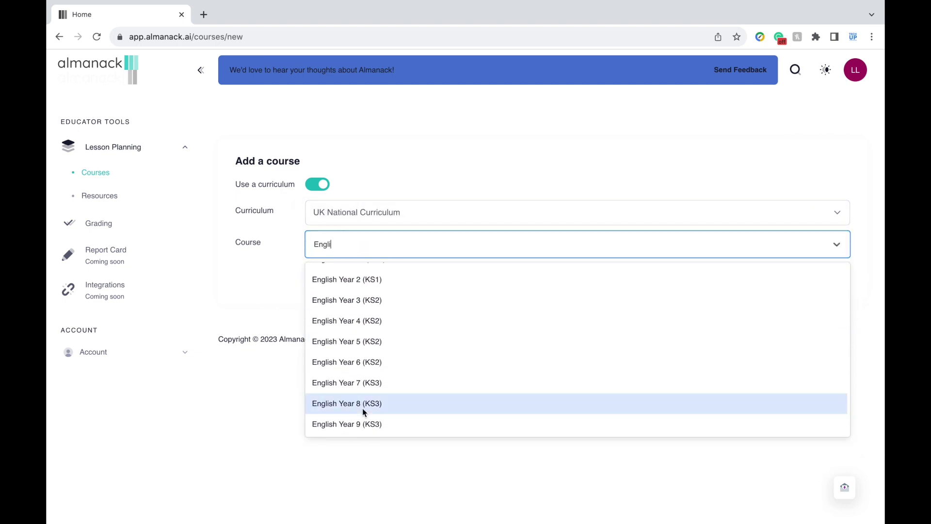
left_click(362, 409)
left_click(322, 280)
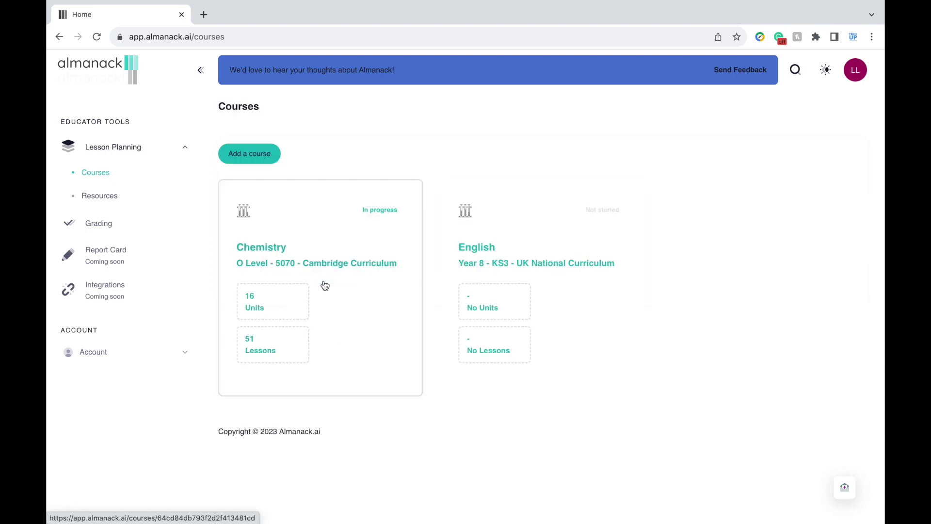
- Fill the English course with suggested units
left_click(484, 264)
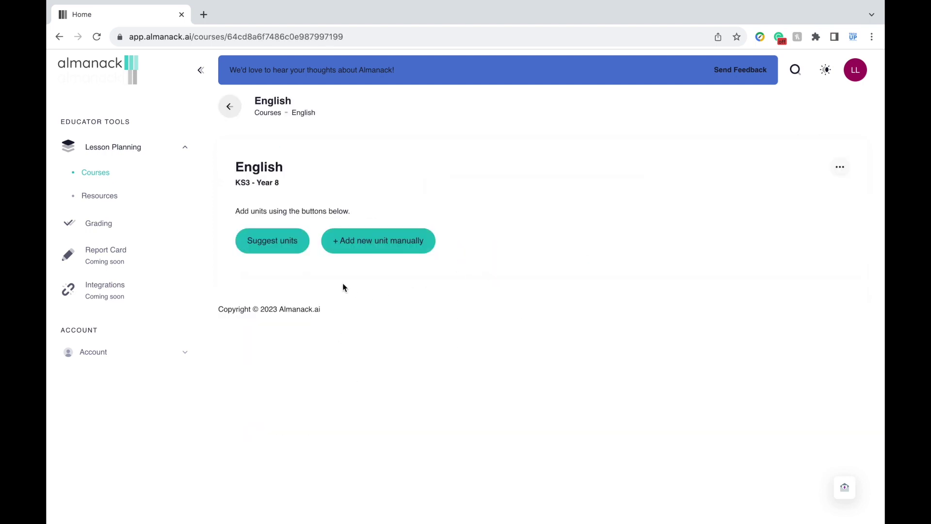
left_click(286, 248)
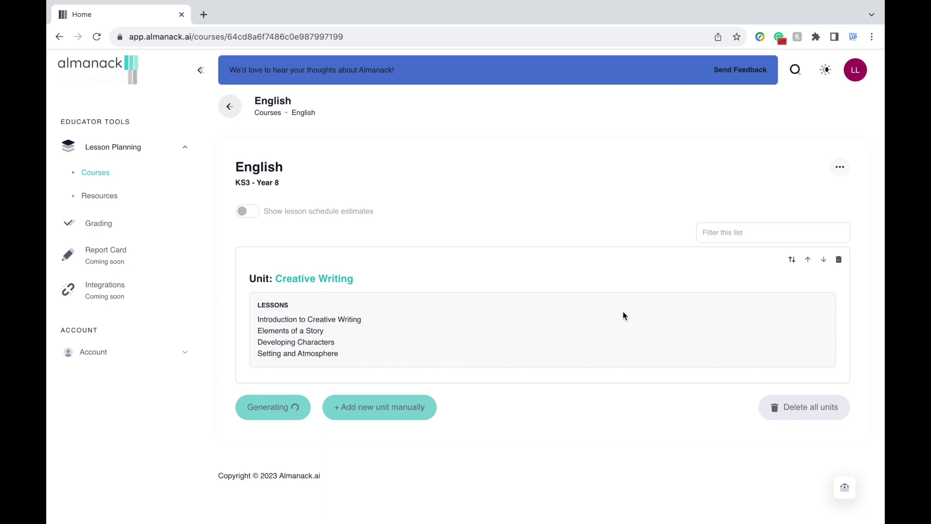
scroll(866, 356, "down", 12)
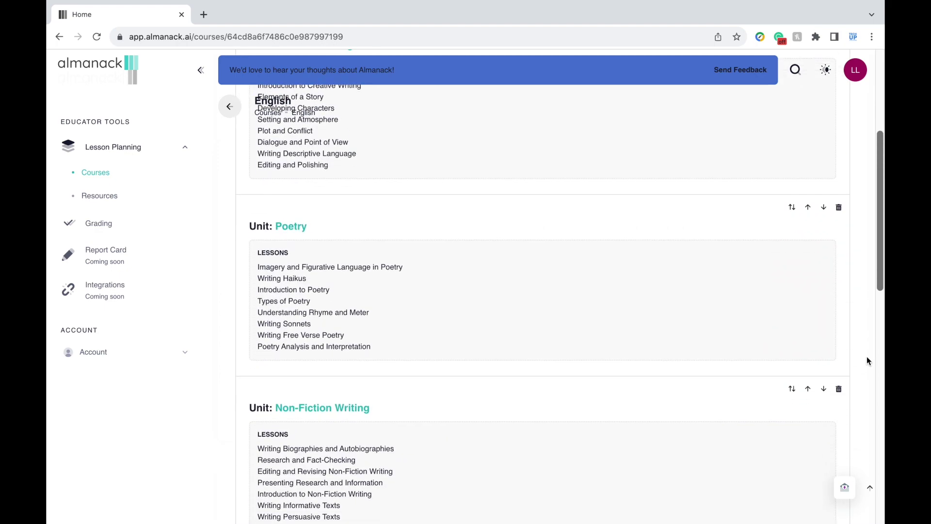
- Go to the resources of the Shakespeare unit's Analyzing Shakespearean Sonnets lesson
left_click(475, 262)
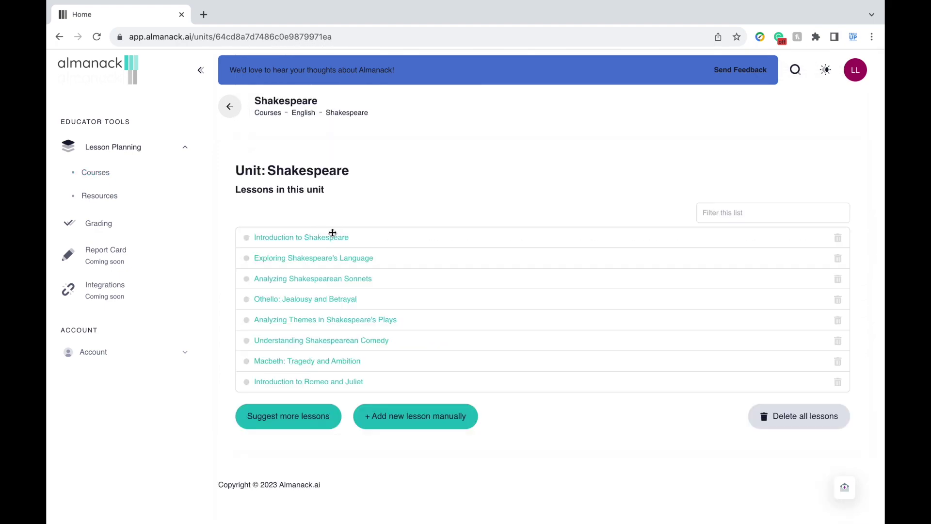
left_click(329, 279)
left_click(323, 175)
scroll(836, 326, "down", 2)
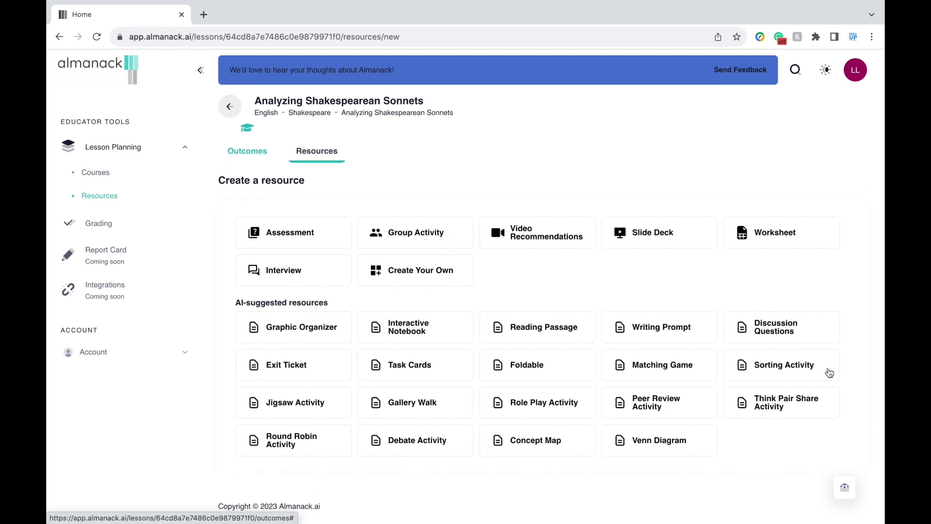
- Start a custom resource named 'Sonnet Writing Activity'
left_click(401, 281)
type("Sonnet Writing Activity")
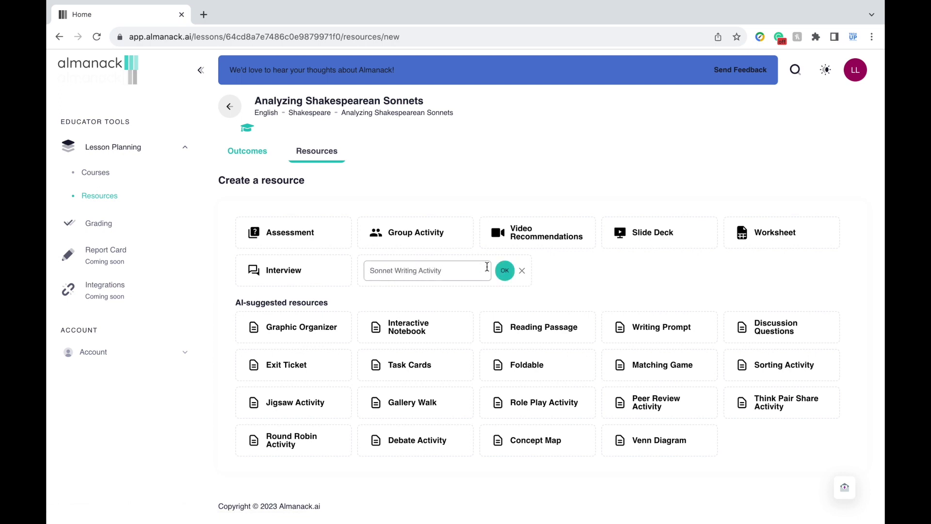
left_click(505, 271)
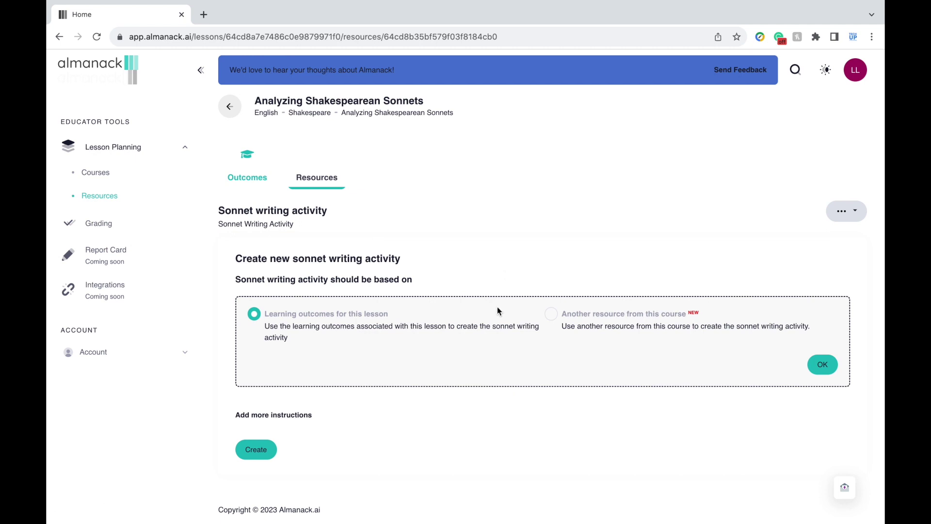
- Describe the activity, with a Romeo and Juliet sonnet at the beginning, and generate it
left_click(291, 415)
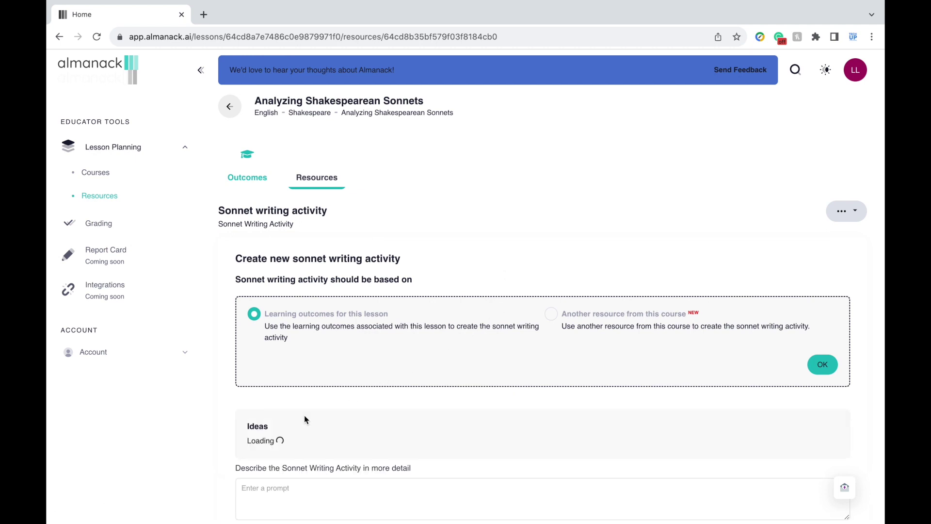
left_click(297, 488)
scroll(297, 488, "down", 2)
type("Hav")
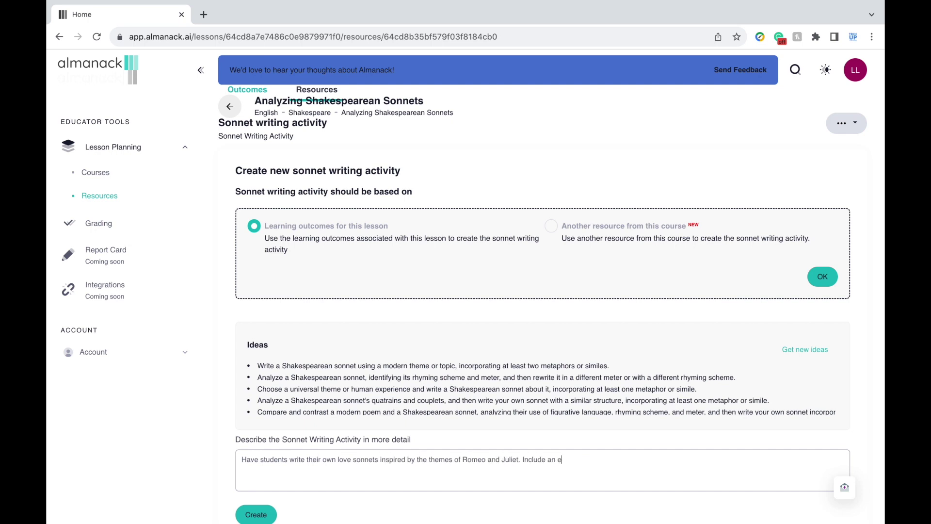
type("from Romeo and Juliet in the beginning as well as a descriptio")
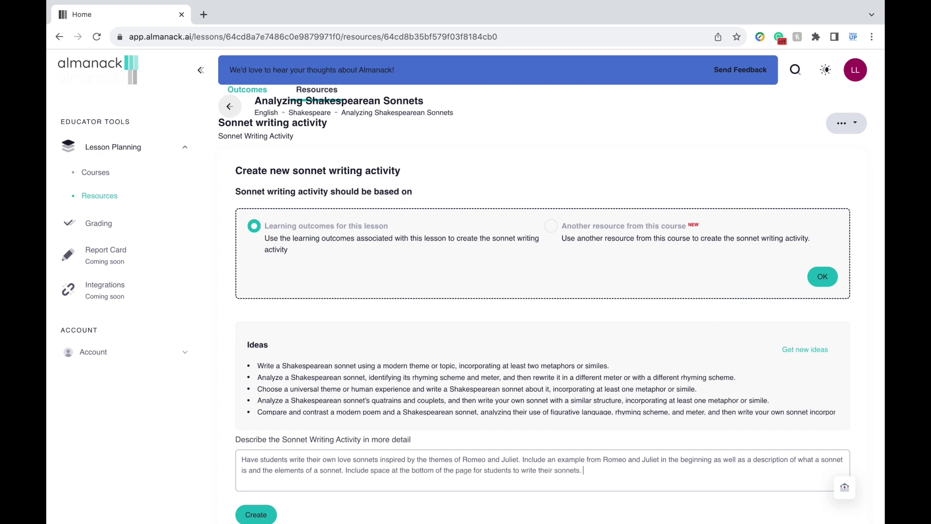
scroll(271, 485, "down", 1)
left_click(256, 458)
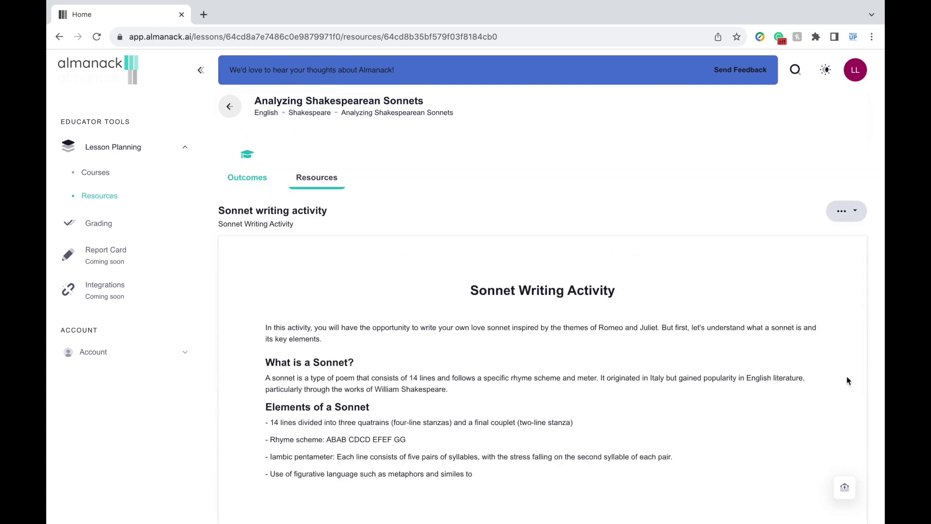
- Review the finished Sonnet Writing Activity and bring up its export options
scroll(848, 381, "down", 4)
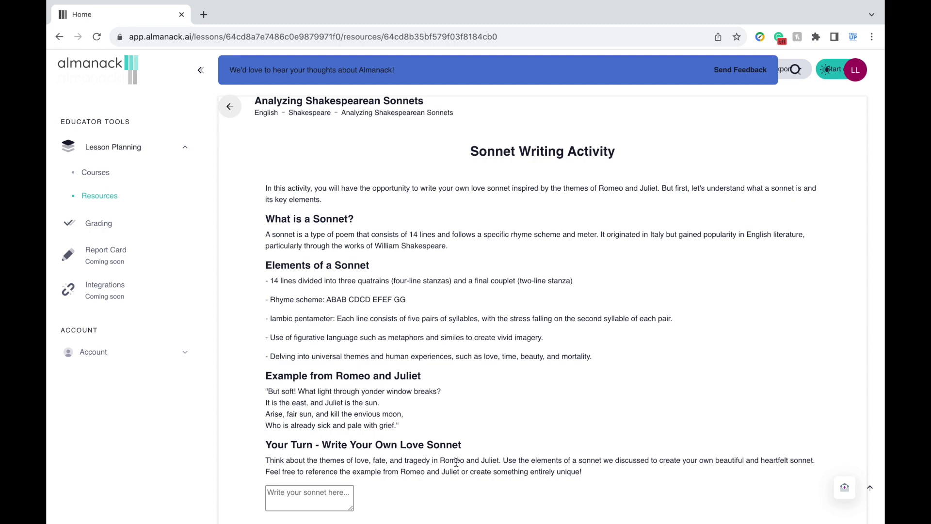
left_click(784, 159)
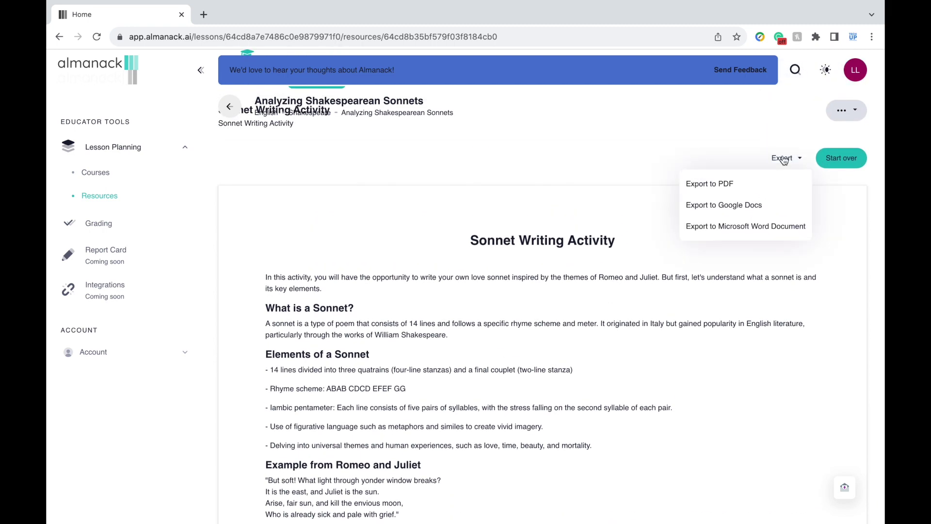
- Export the Sonnet Writing Activity to Google Docs
left_click(776, 205)
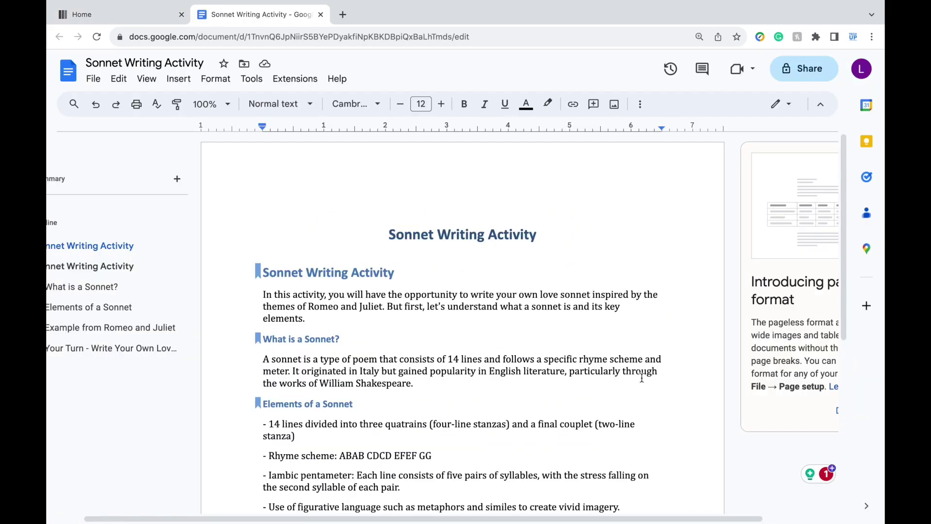
scroll(642, 378, "down", 2)
scroll(642, 378, "down", 4)
- Add a 'Write son…' line below the Your Turn paragraph, then return to Almanack
left_click(642, 377)
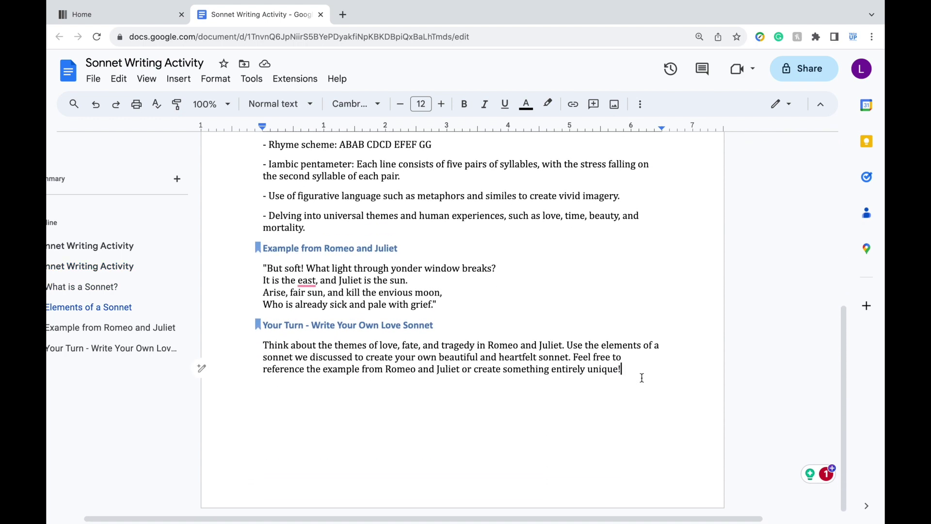
key("Return")
key("Return")
type("Write a")
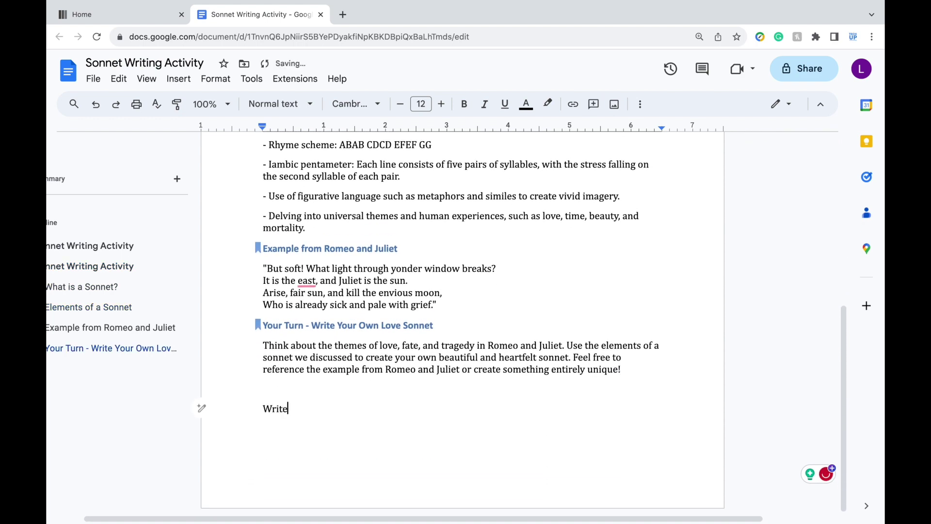
key("BackSpace")
type("sonnet here...")
scroll(461, 320, "up", 1)
key("ctrl+shift+Tab")
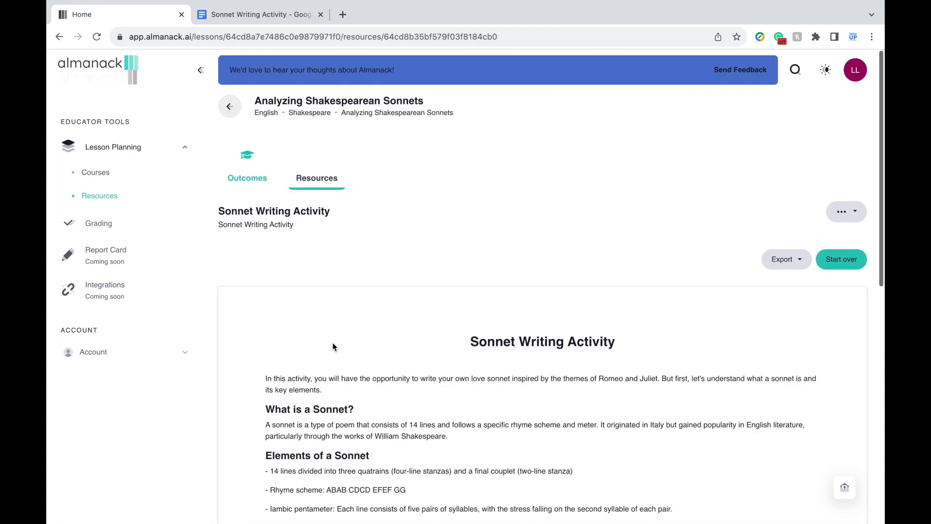
- Reopen the Sonnet Writing Activity from Resources, then go to the Grading page
left_click(115, 198)
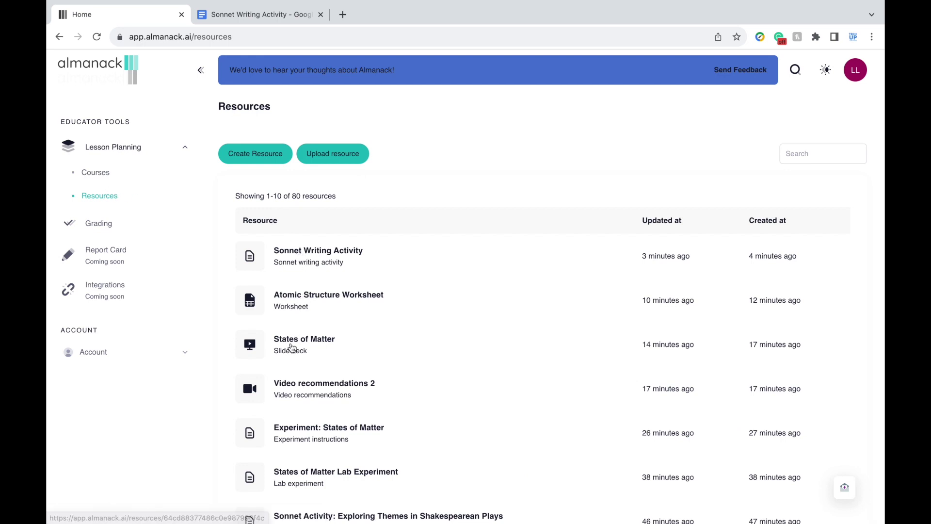
left_click(304, 253)
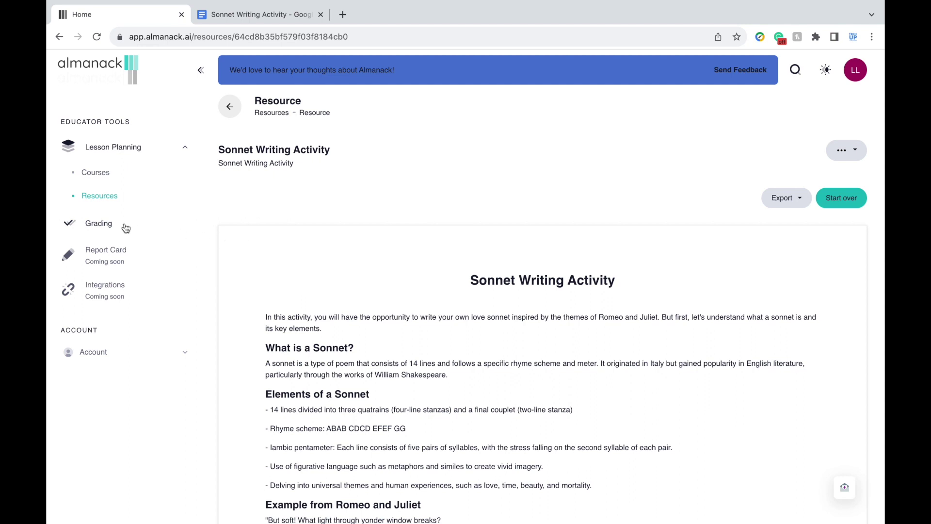
left_click(108, 226)
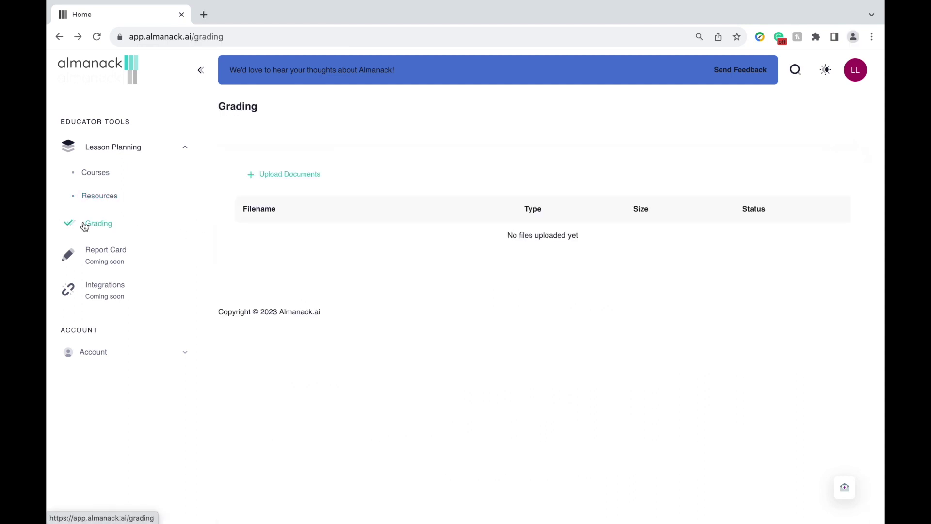
- Upload 'Romeo and Juliet Analysis Essay (1).pdf' and open its grading page beside Get feedback
left_click(273, 180)
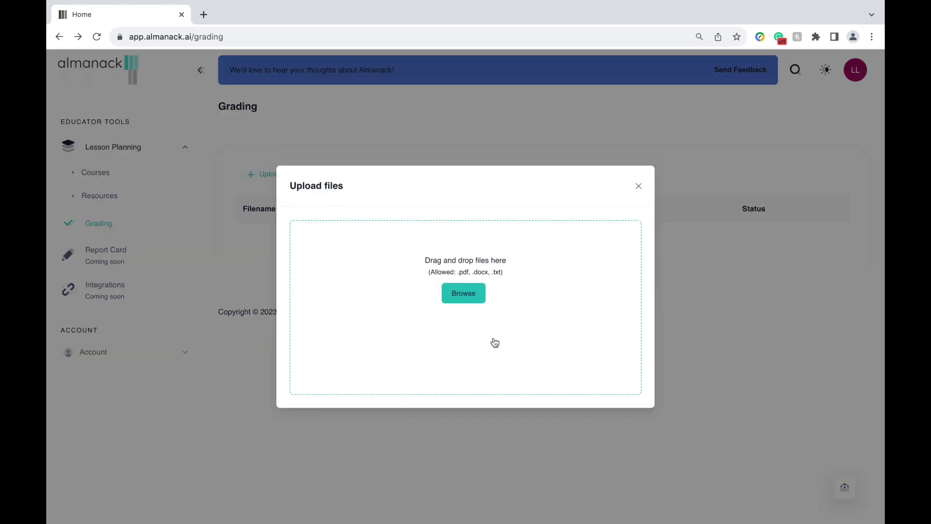
left_click(464, 292)
double_click(391, 55)
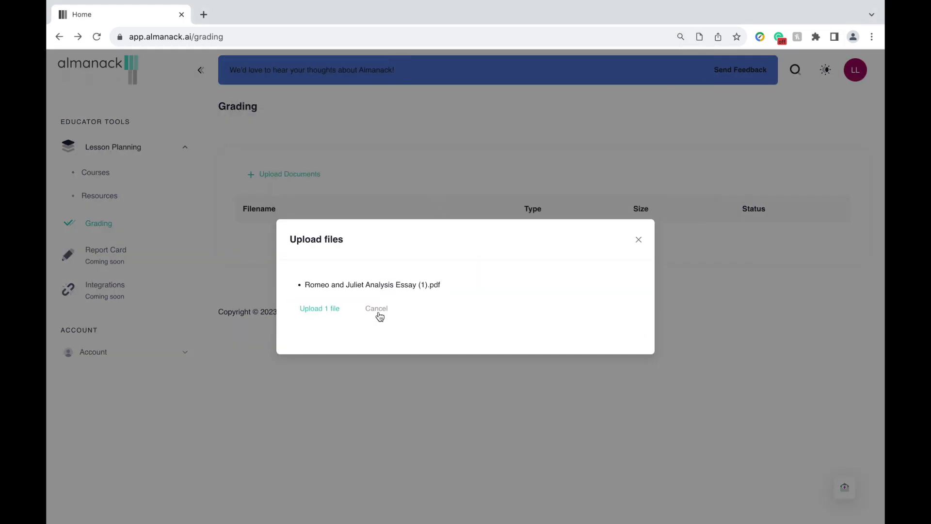
left_click(330, 317)
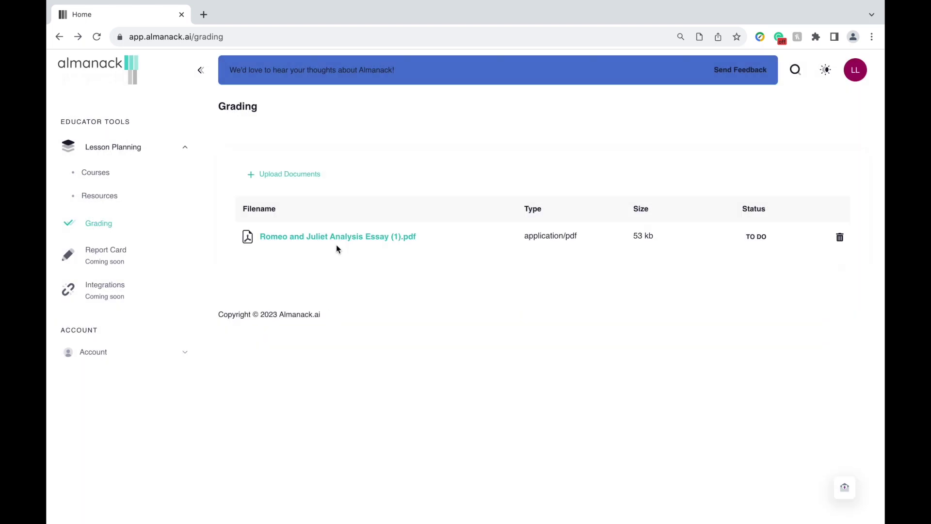
left_click(335, 239)
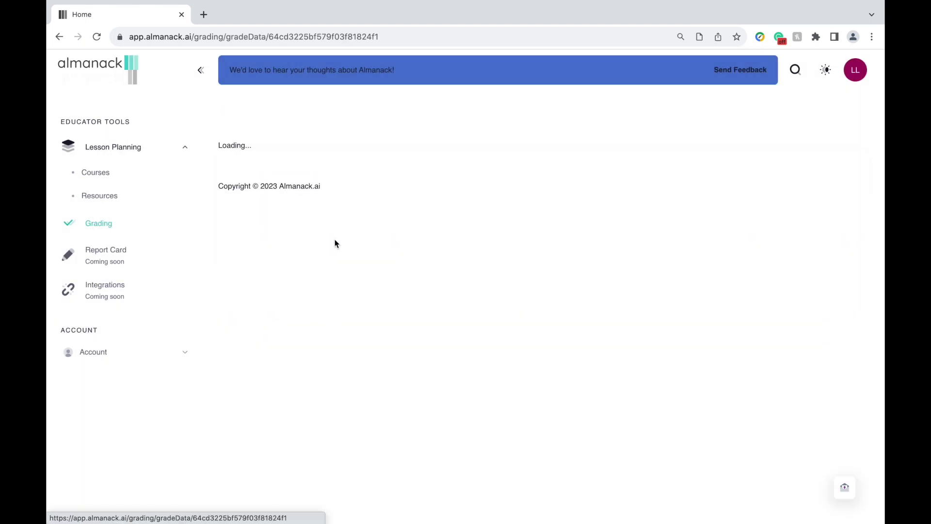
- Paste the Writing Style, Use of Evidence and Grammar criteria into the instructions box and review them
scroll(400, 385, "down", 2)
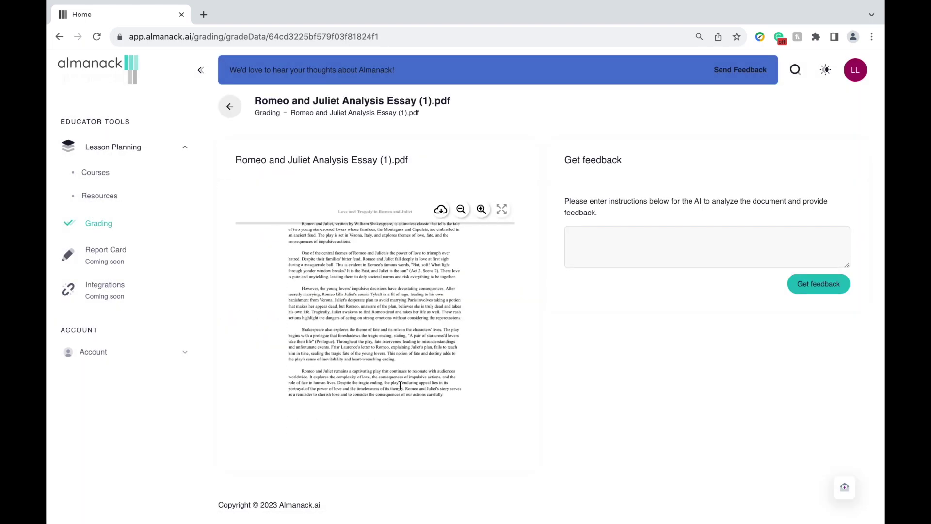
scroll(400, 386, "up", 2)
left_click(583, 256)
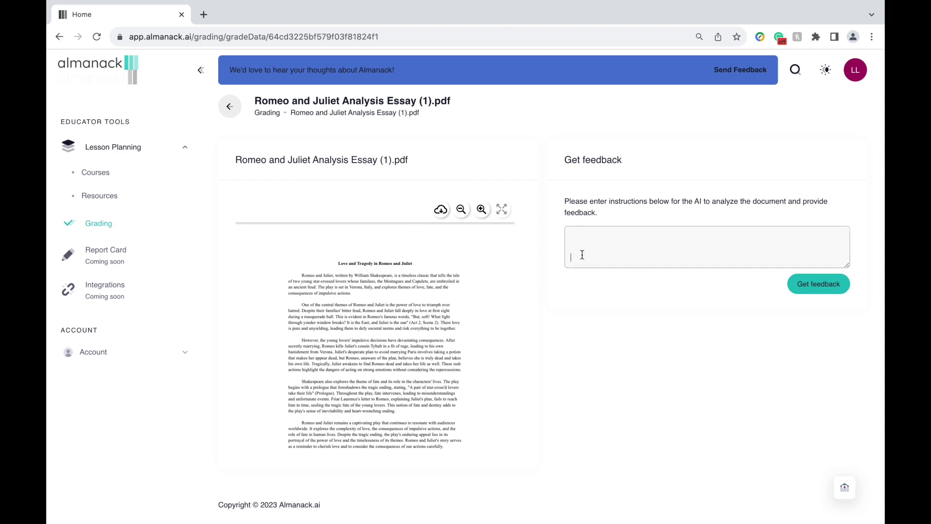
type("Writing Style  The writing style is consistently clear, concise, and engaging, maintaining an appropriate tone throughout the essay. The use of language is varied and sophisticated, demonstrating a strong command of vocabulary and sentence structure. The essay flows smoothly with well-constructed paragraphs and effective transitions between ideas. The writer effectively uses literary devices or figurative language to enhance the presentation of ideas.  Use of Evidence The essay effectively integrates direct quotations and paraphrases from Romeo and Juliet to support the analysis. The evidence selected is highly relevant, illustrating the writer's points and enhancing the overall argument. There is proper citation and acknowledgment of the play's textual evidence.  Grammar The essay demonstrates a high level of grammatical accuracy, with very few or no errors. Please list all grammar issues. Sentences are well-constructed, and subject-verb agreement is consistently correct. The essay does not include any spelling errors. Please list all spelling errors. Proper use of pronouns, articles, and punctuation is evident throughout the essay. Please list all improper use of pronouns, articles, and punctuation.")
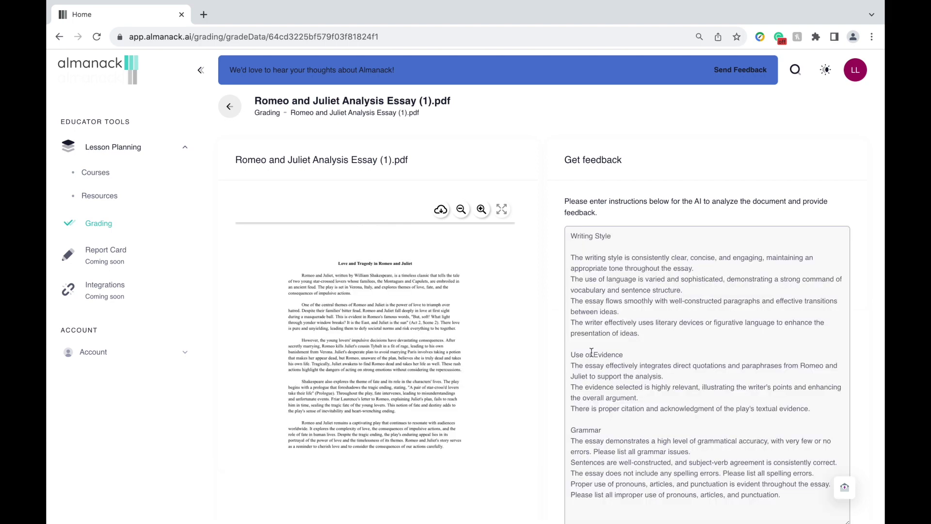
scroll(541, 436, "down", 2)
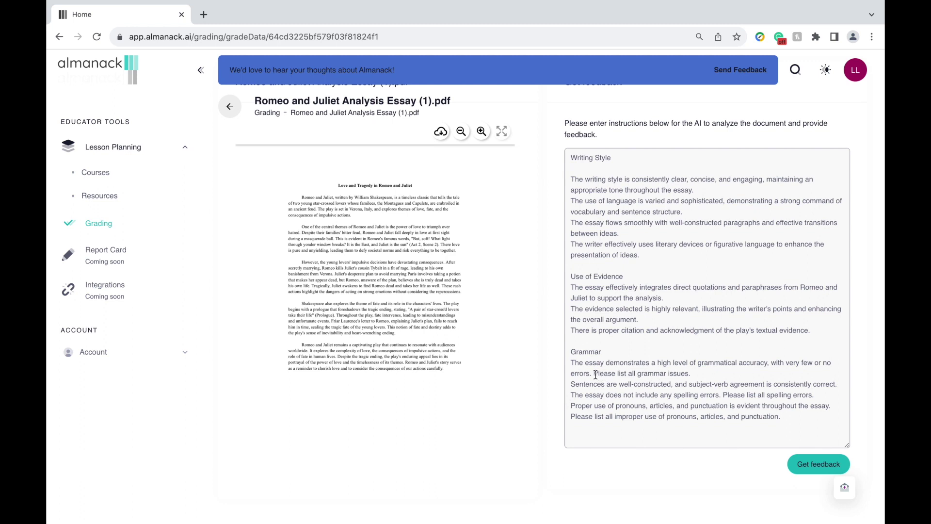
left_click_drag(594, 374, 816, 395)
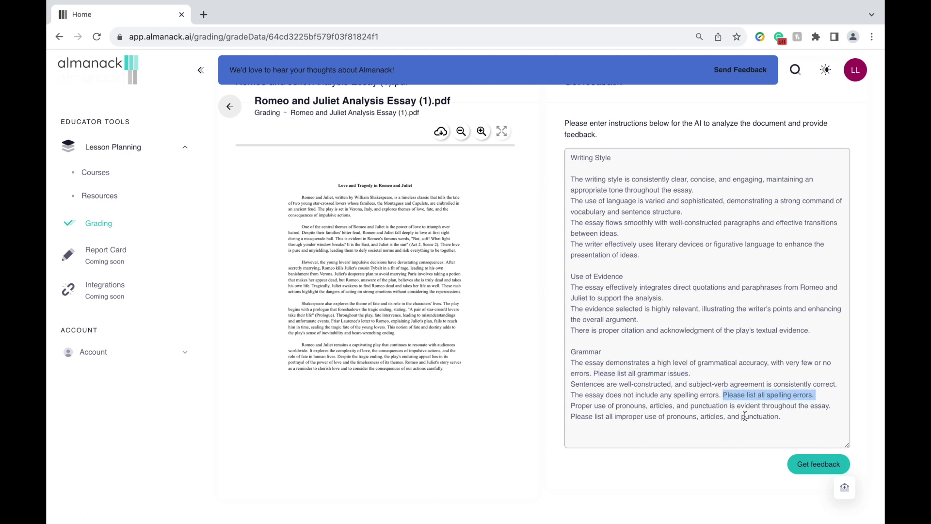
left_click_drag(572, 418, 792, 412)
left_click(784, 443)
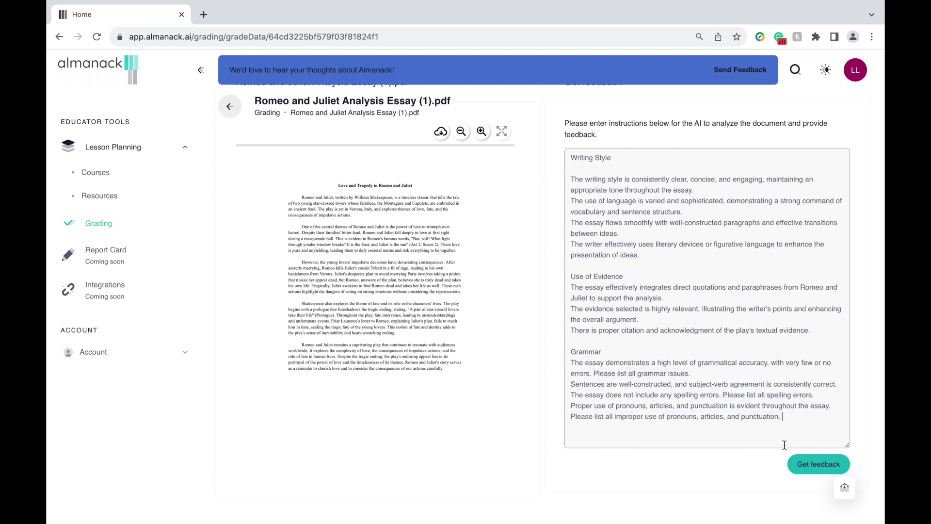
- Generate AI feedback on the essay and review its comments on vocabulary, flow and transitions
left_click(811, 471)
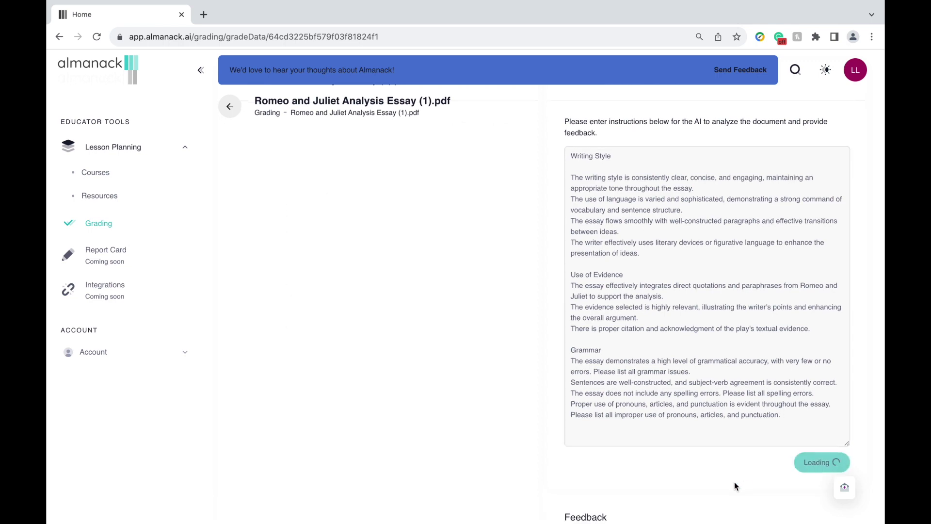
scroll(735, 483, "down", 3)
scroll(735, 482, "down", 4)
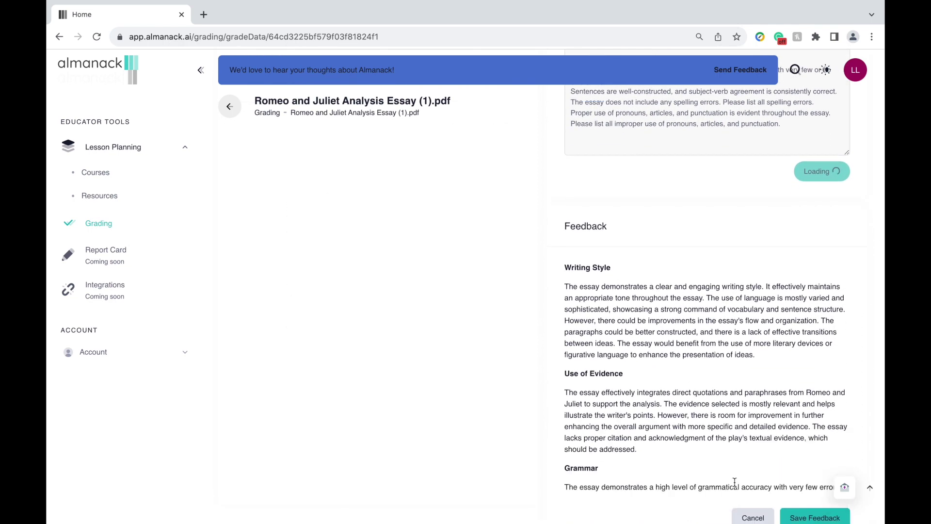
scroll(735, 484, "down", 2)
scroll(734, 483, "down", 3)
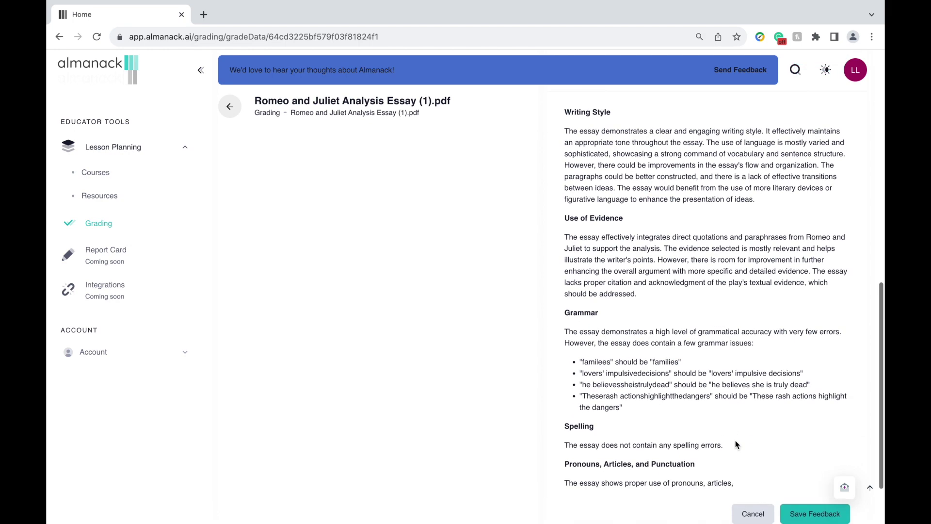
scroll(736, 444, "down", 1)
scroll(727, 422, "up", 3)
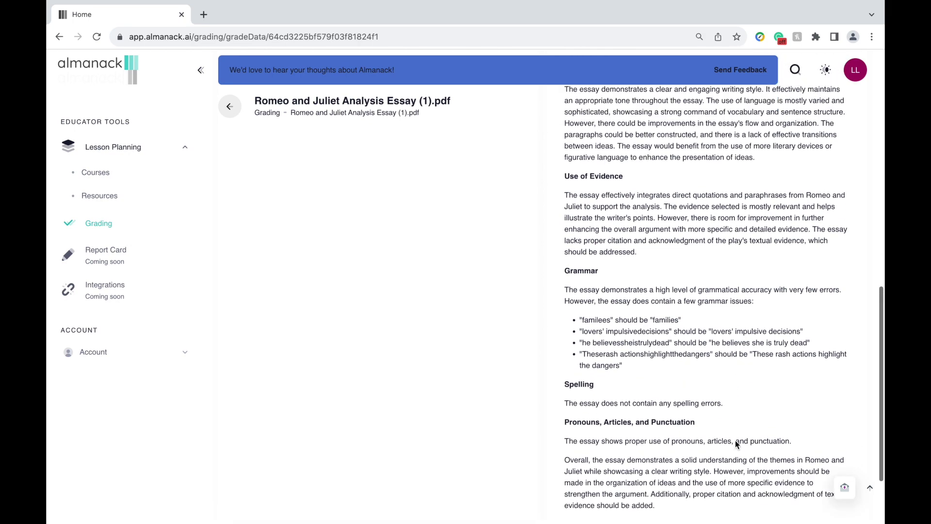
left_click_drag(709, 168, 853, 184)
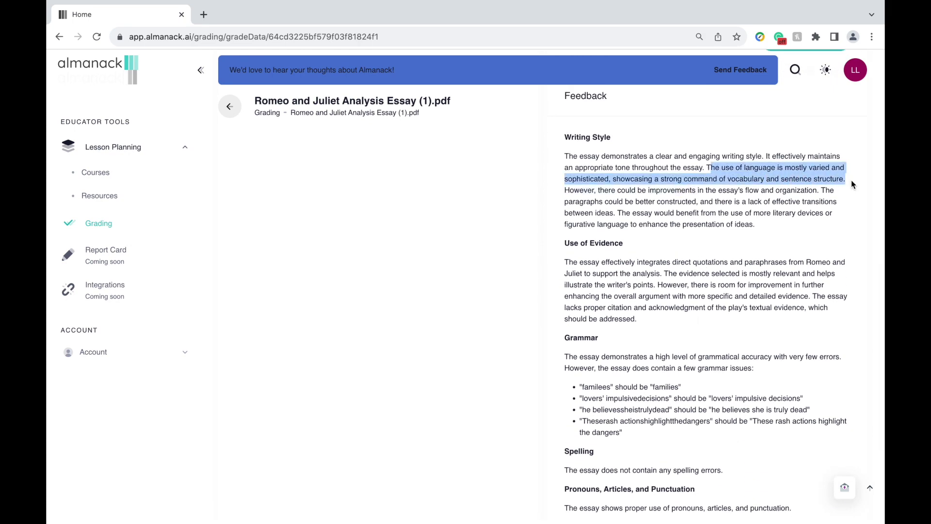
left_click(687, 177)
left_click_drag(650, 190, 821, 190)
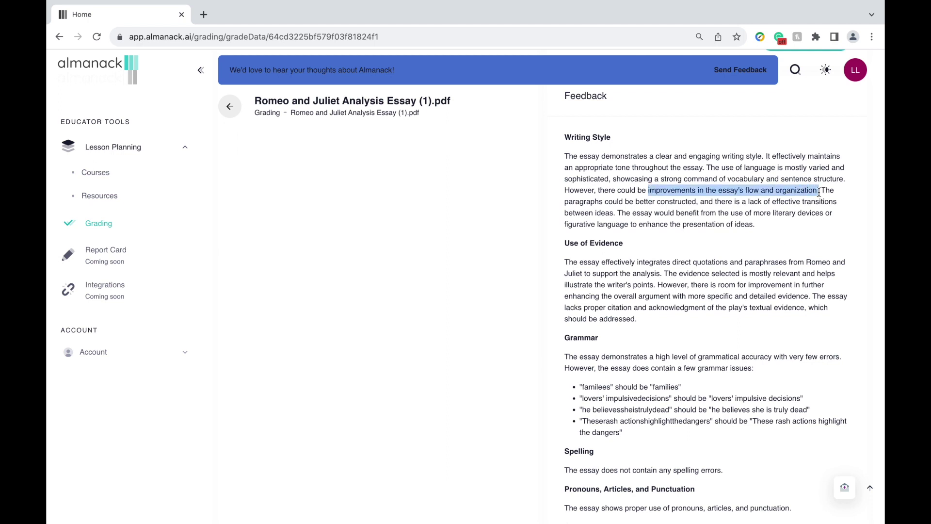
left_click_drag(749, 201, 853, 209)
left_click(852, 210)
- Review the grammar corrections like 'familees' and the overall summary, then save the feedback
scroll(821, 229, "down", 1)
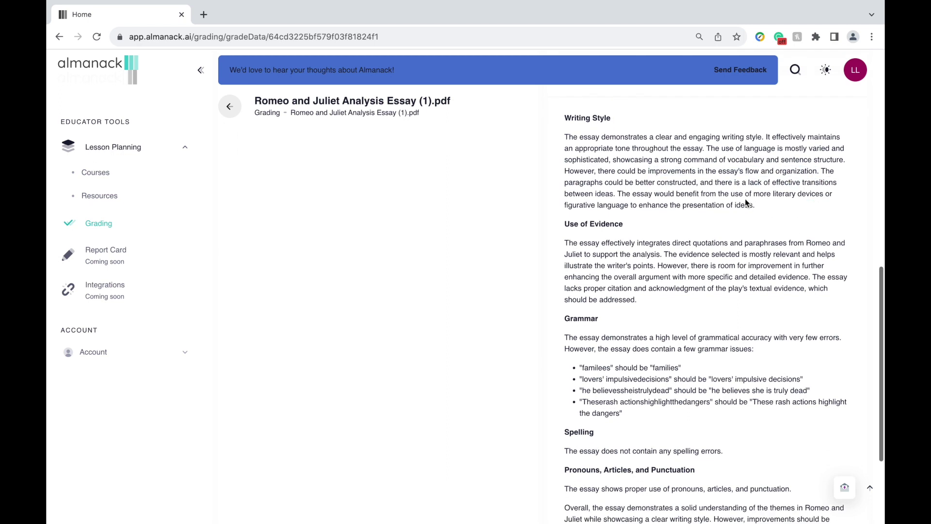
left_click_drag(677, 194, 833, 206)
left_click(834, 206)
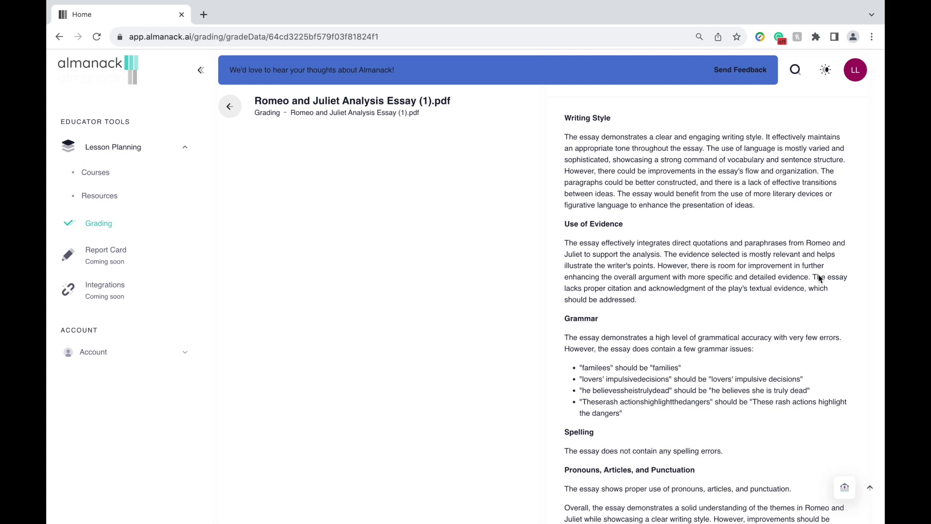
scroll(819, 281, "down", 3)
left_click_drag(580, 247, 694, 253)
left_click(694, 252)
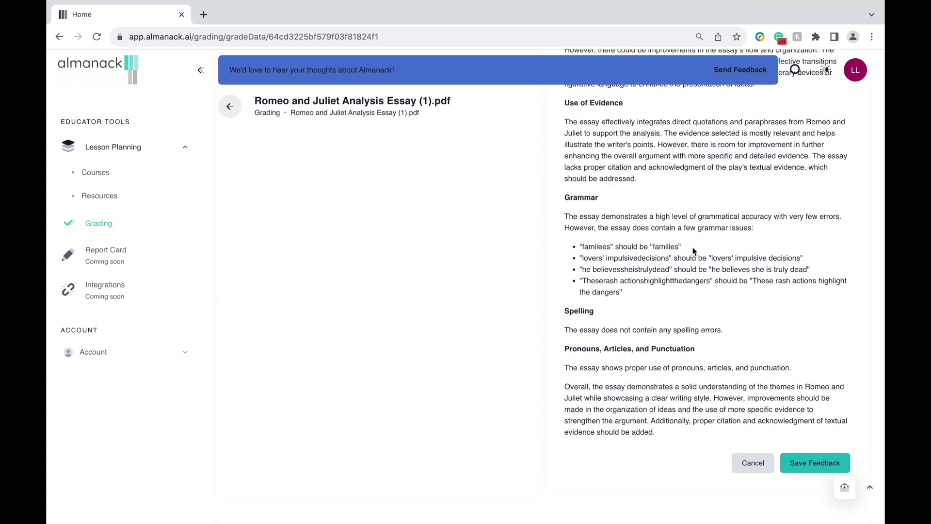
left_click_drag(580, 269, 821, 270)
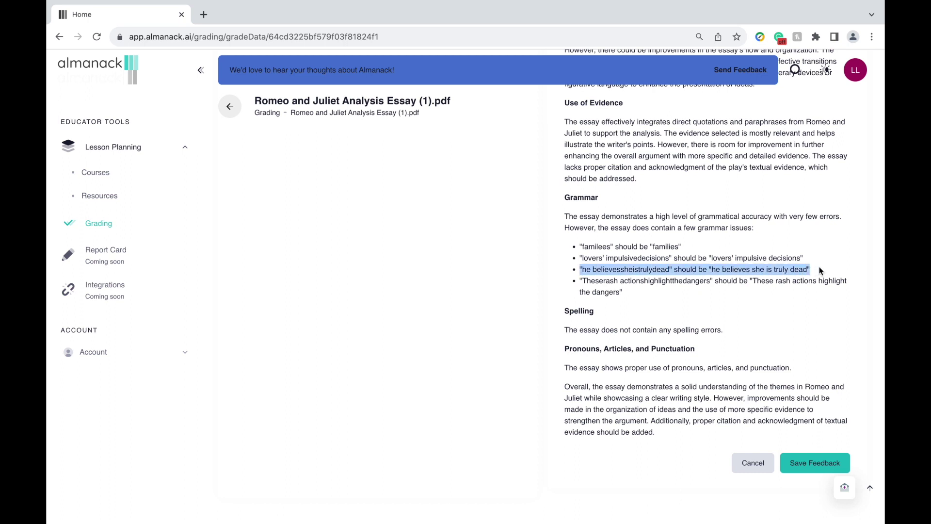
left_click(820, 270)
scroll(763, 351, "down", 1)
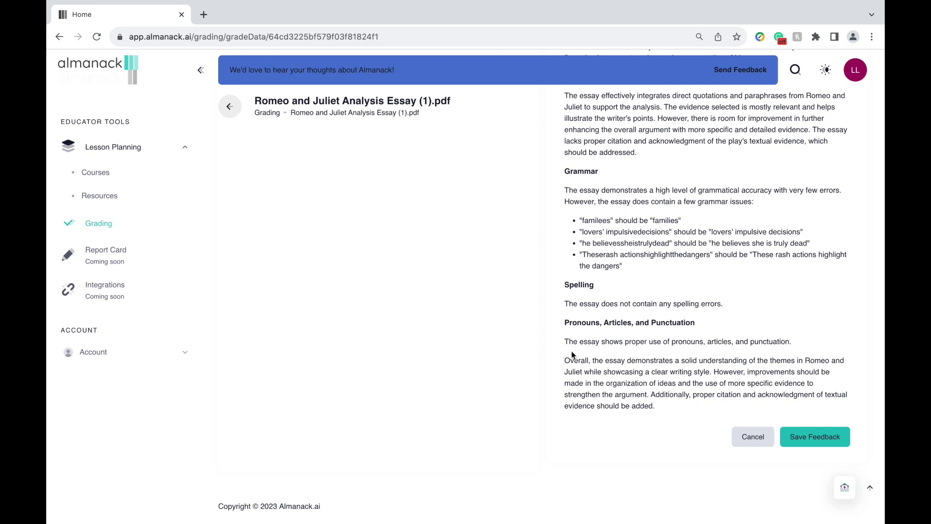
left_click_drag(564, 361, 667, 410)
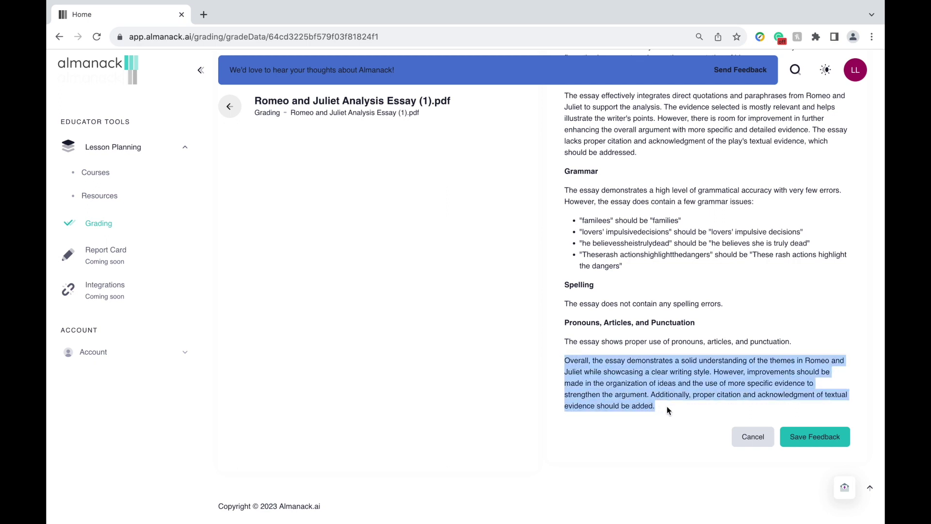
left_click(671, 410)
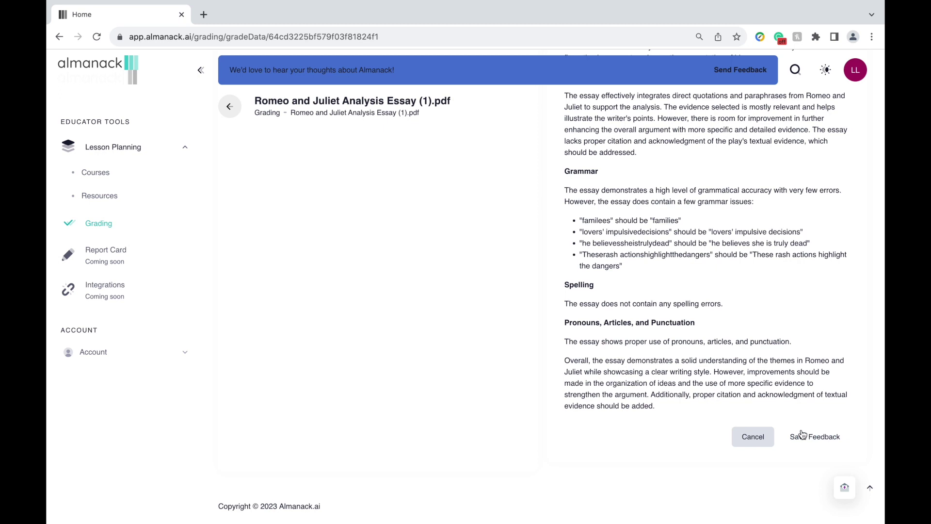
left_click(822, 437)
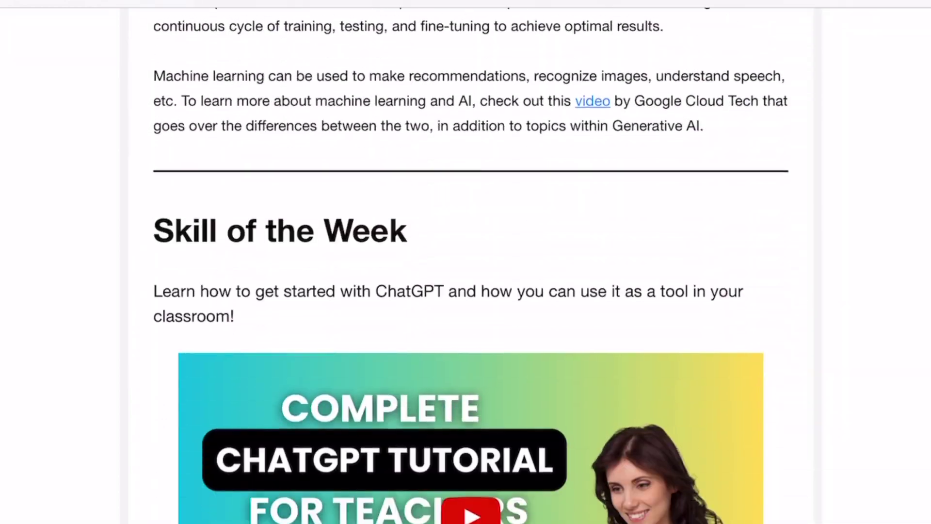
- Scroll the newsletter to Upcoming Webinars and Events, showing the July 12 webinar on AI cheating
scroll(466, 262, "down", 18)
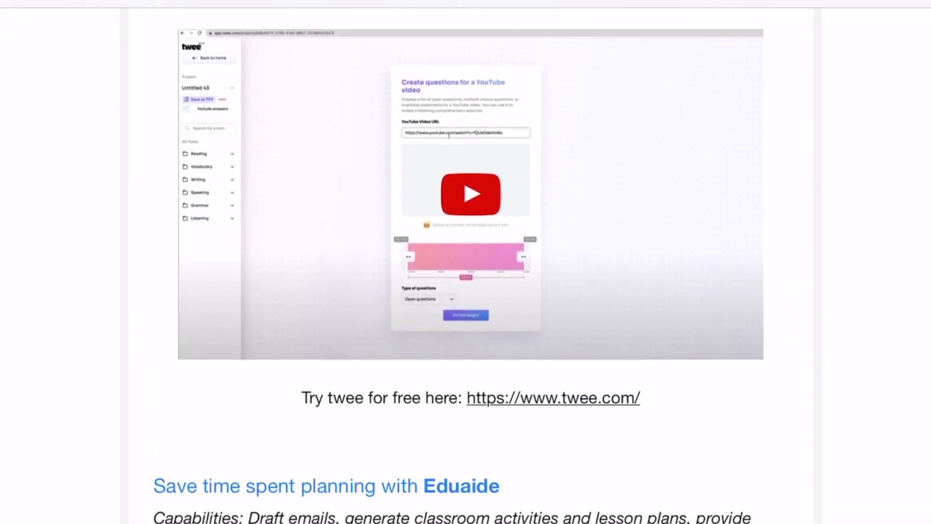
scroll(466, 262, "down", 20)
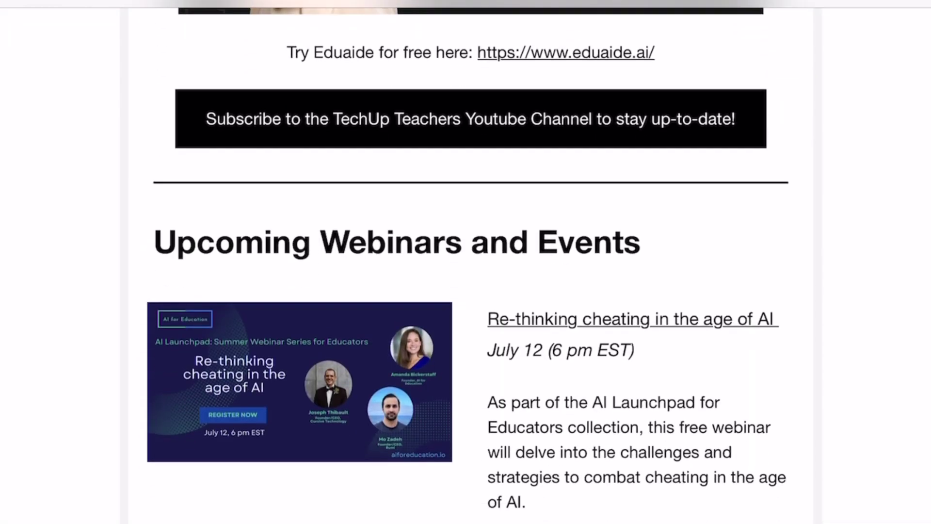